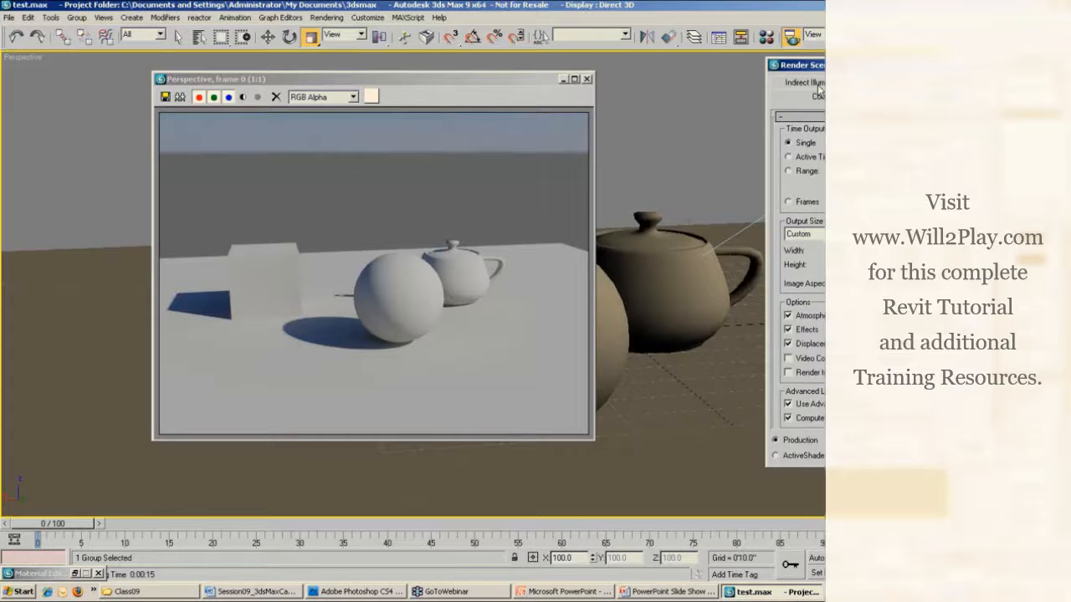
- Disable Global Illumination in the mental ray Indirect Illumination settings
{"action": "left_click", "coordinate": [818, 87]}
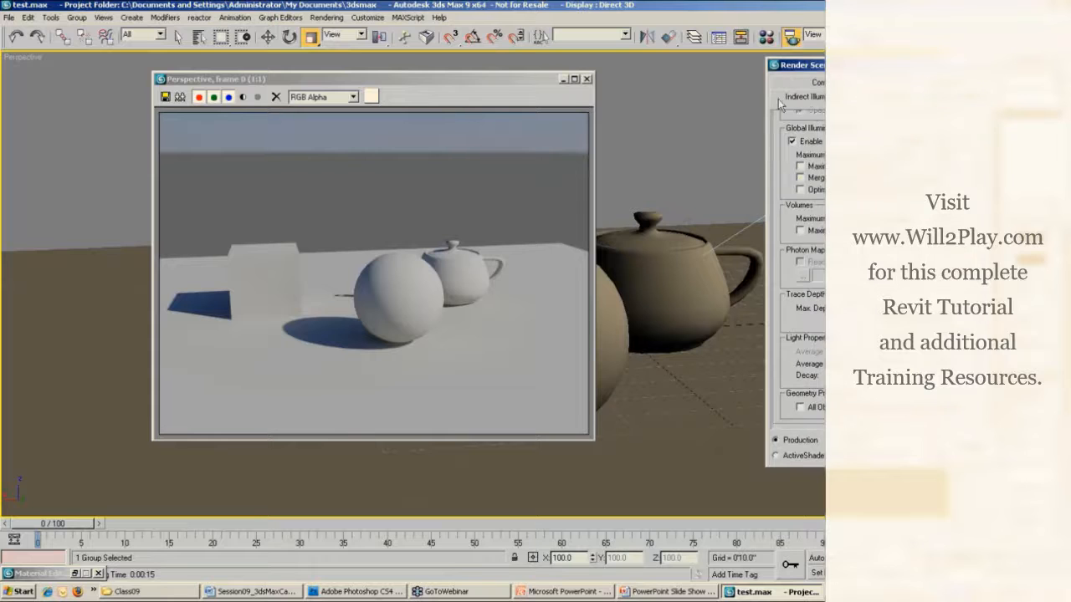
{"action": "scroll", "coordinate": [810, 147], "scroll_direction": "up", "scroll_amount": 8}
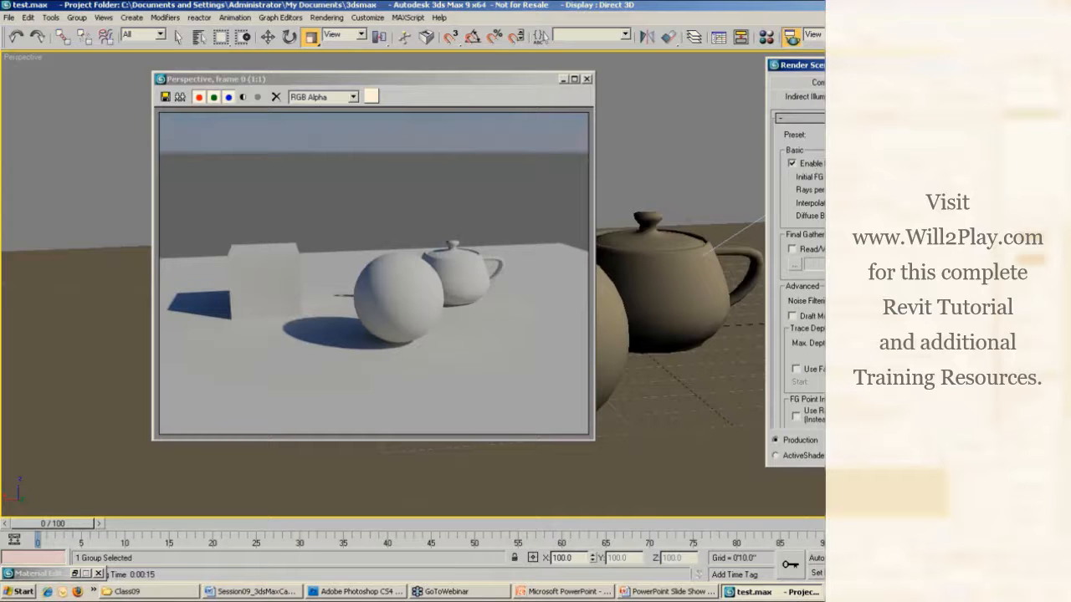
{"action": "scroll", "coordinate": [799, 267], "scroll_direction": "down", "scroll_amount": 7}
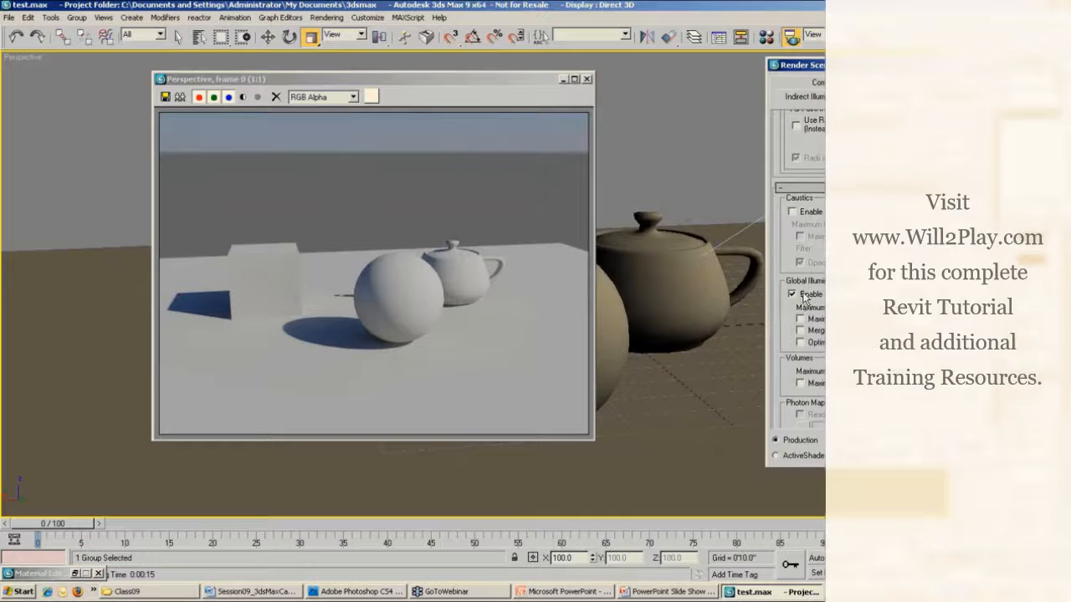
{"action": "left_click", "coordinate": [793, 296]}
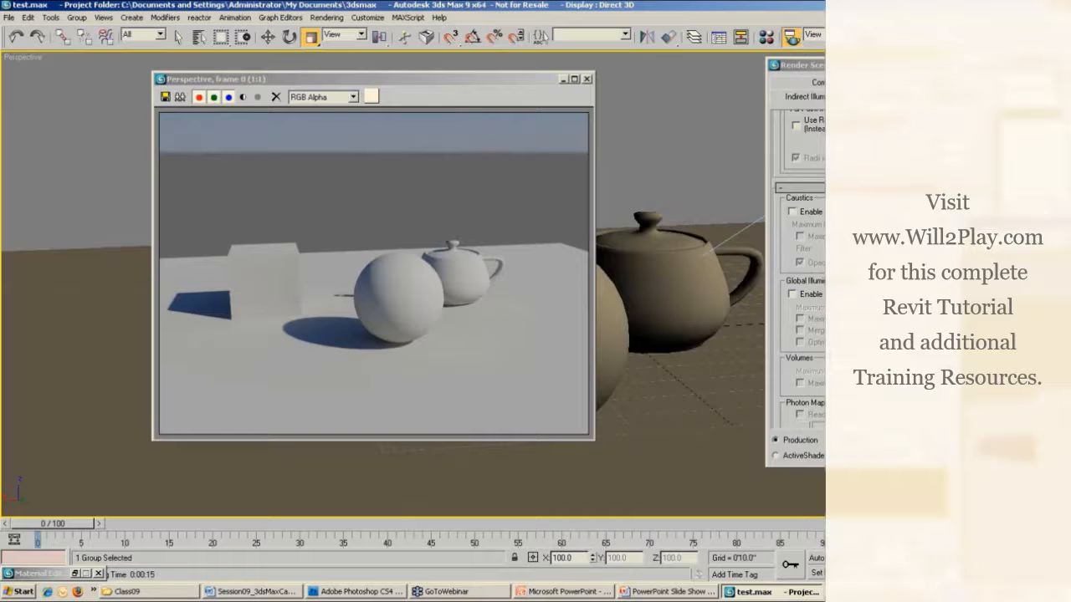
- Clone the rendered Perspective frame and arrange the original and the copy side by side
{"action": "left_click", "coordinate": [180, 97]}
{"action": "left_click_drag", "start_coordinate": [753, 159], "coordinate": [557, 89]}
{"action": "left_click_drag", "start_coordinate": [444, 79], "coordinate": [396, 92]}
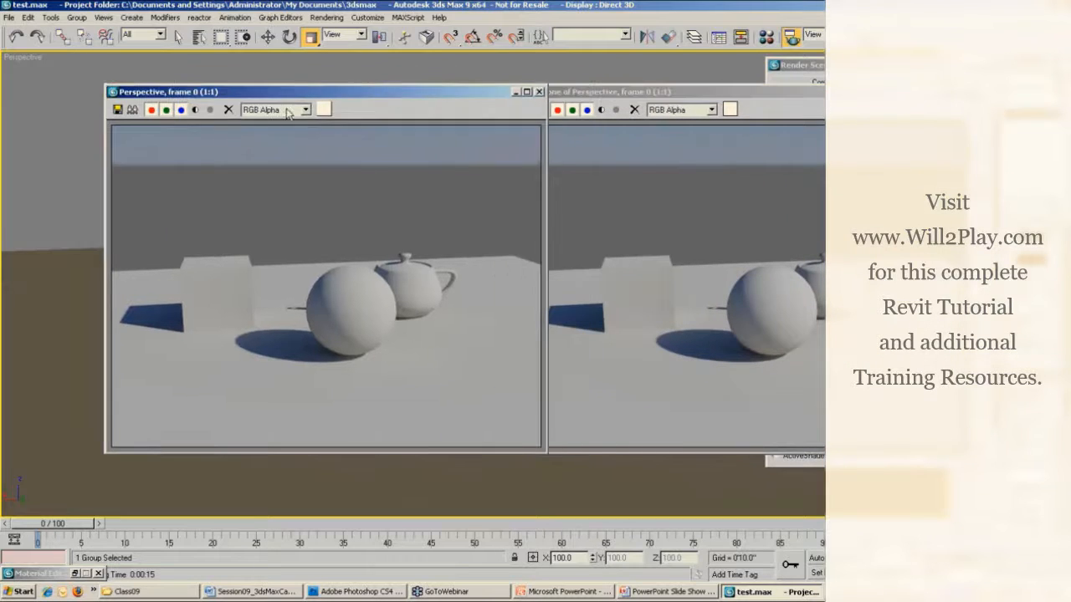
{"action": "left_click_drag", "start_coordinate": [286, 91], "coordinate": [210, 79]}
{"action": "left_click_drag", "start_coordinate": [729, 92], "coordinate": [646, 70]}
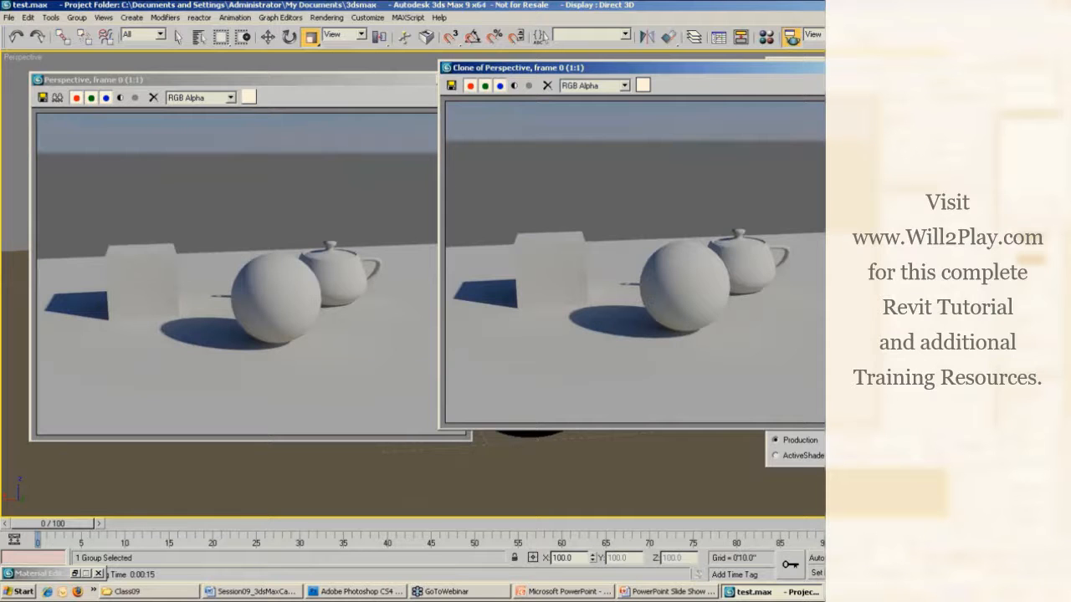
- Render the Perspective view again with Global Illumination off and compare the result beside the cloned frame
{"action": "key", "text": "shift+q"}
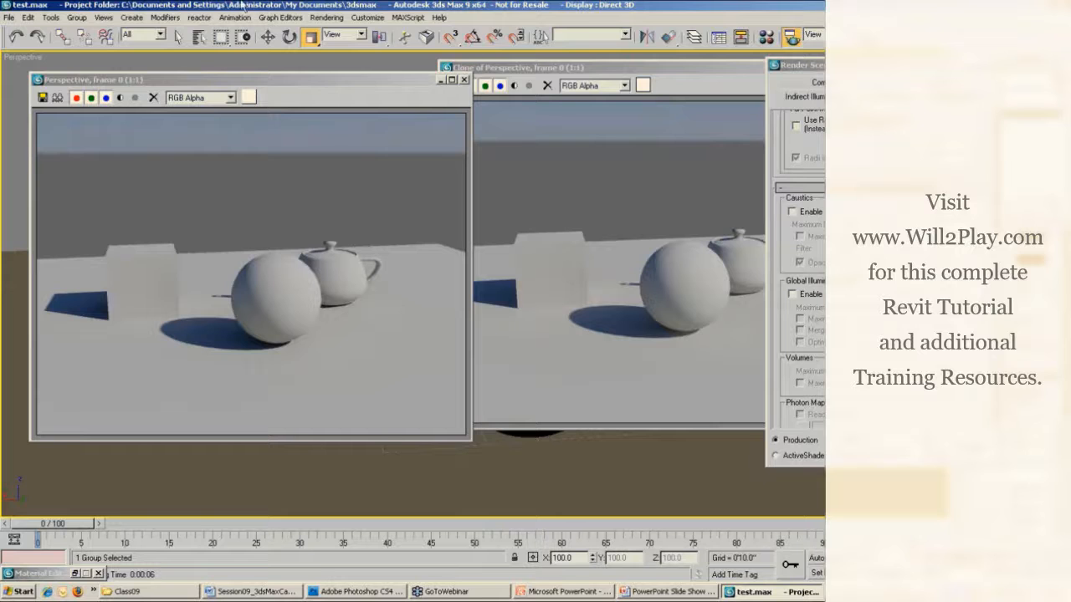
{"action": "left_click_drag", "start_coordinate": [307, 83], "coordinate": [304, 71]}
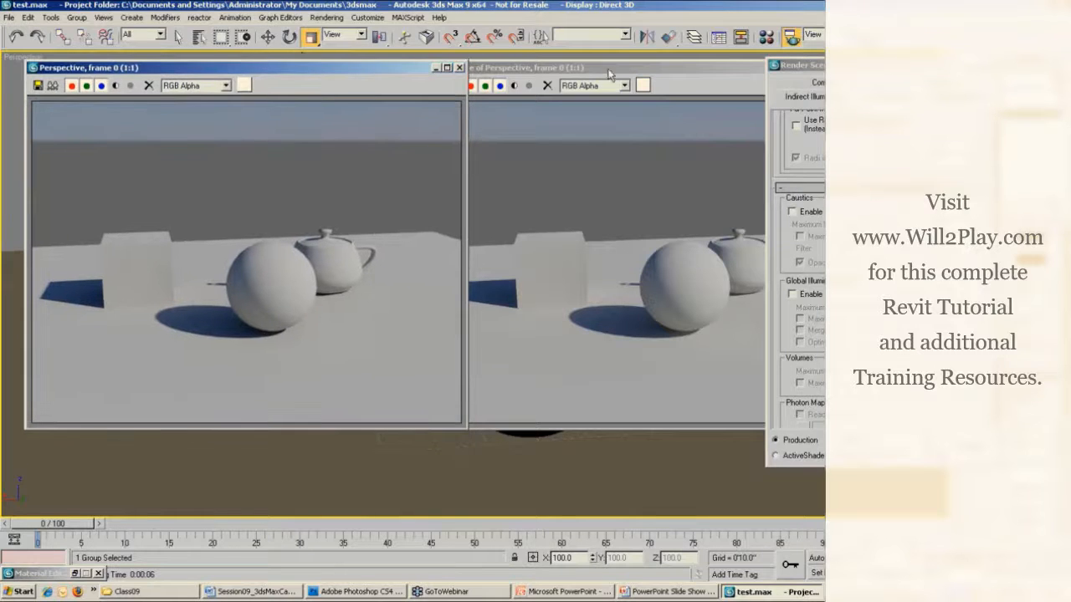
{"action": "mouse_move", "coordinate": [611, 68]}
{"action": "left_mouse_down"}
{"action": "mouse_move", "coordinate": [473, 54]}
{"action": "mouse_move", "coordinate": [412, 72]}
{"action": "mouse_move", "coordinate": [491, 43]}
{"action": "left_mouse_up"}
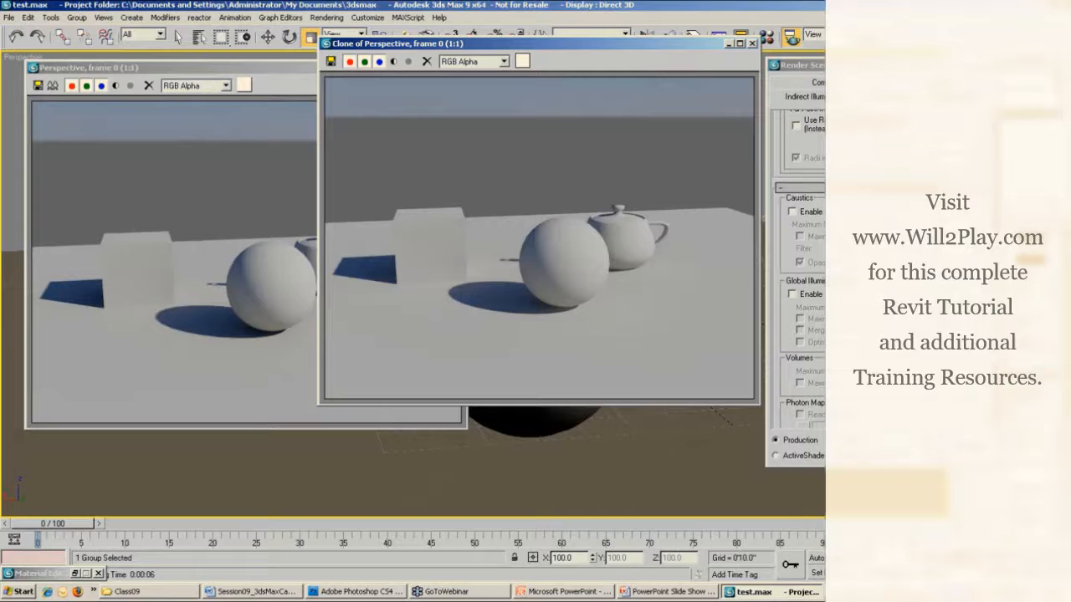
{"action": "scroll", "coordinate": [799, 268], "scroll_direction": "up", "scroll_amount": 5}
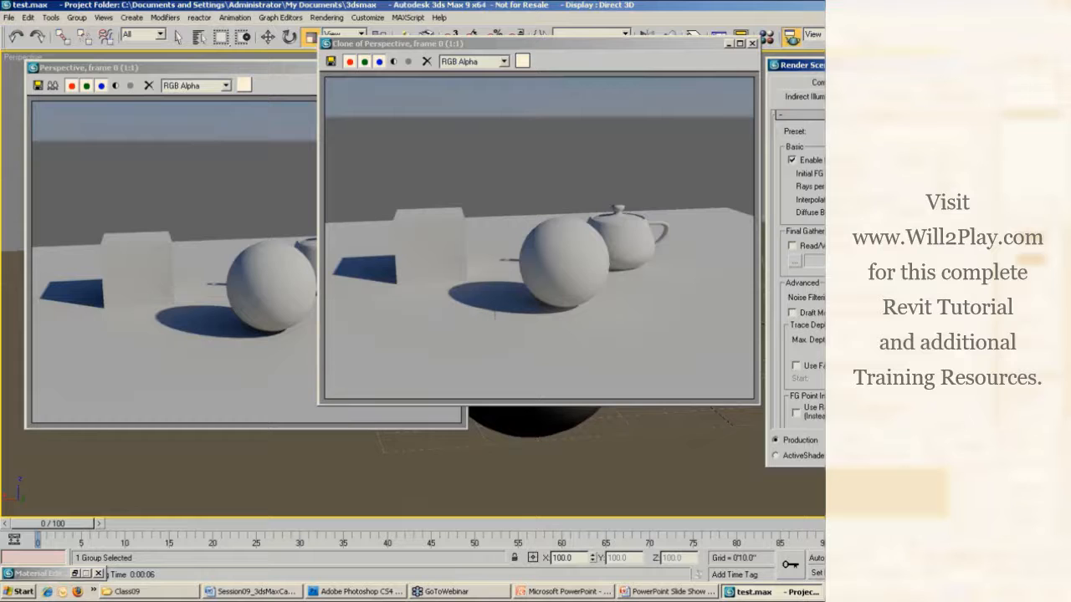
{"action": "scroll", "coordinate": [799, 276], "scroll_direction": "down", "scroll_amount": 5}
{"action": "scroll", "coordinate": [799, 276], "scroll_direction": "down", "scroll_amount": 5}
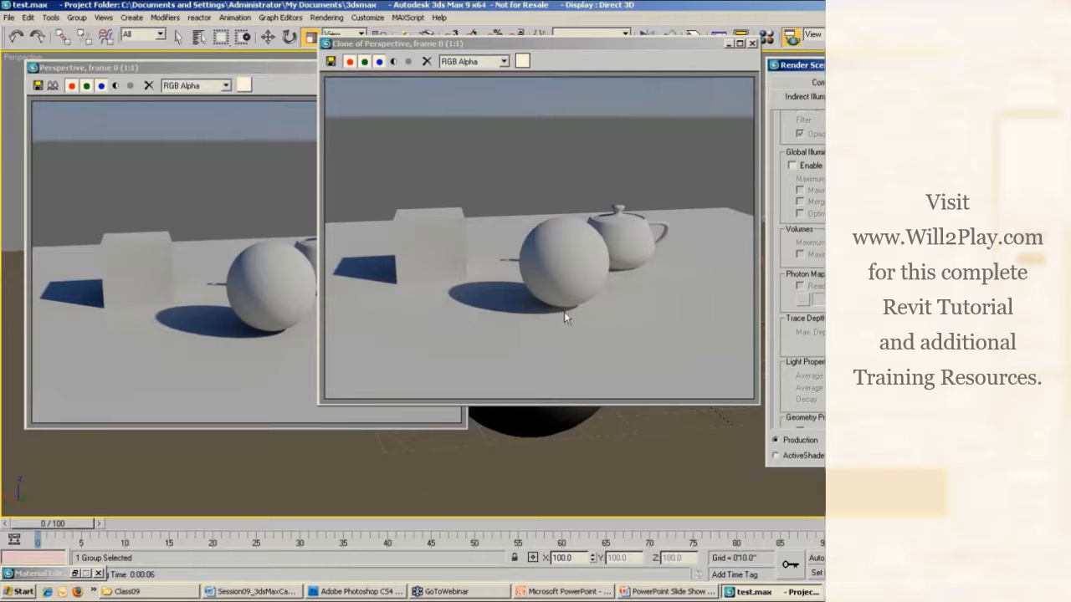
{"action": "left_click_drag", "start_coordinate": [502, 42], "coordinate": [574, 51]}
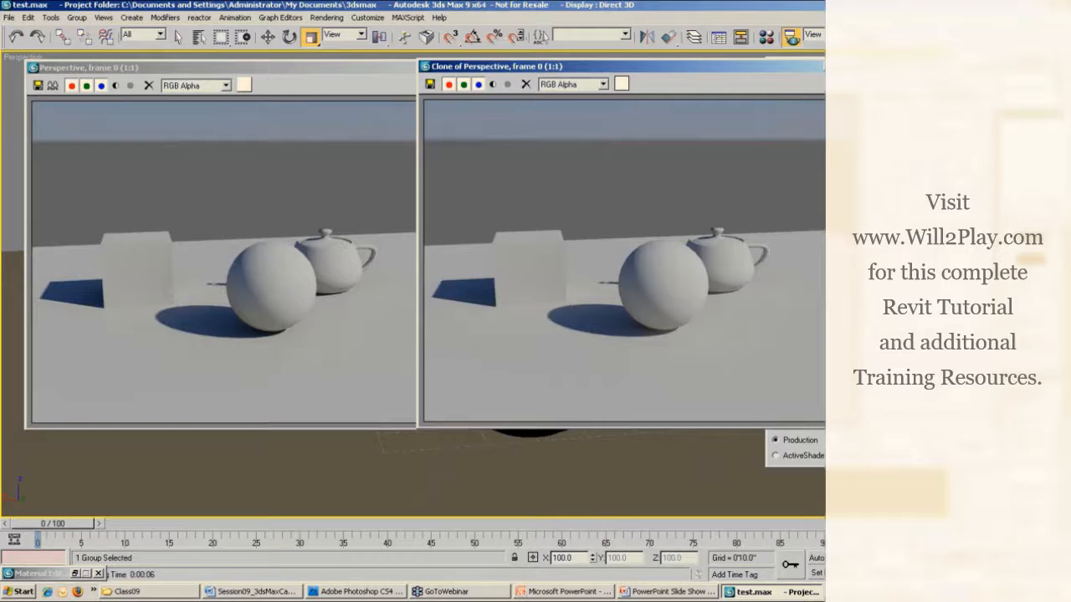
- Close both rendered frames and re-enable Global Illumination in the render settings
{"action": "left_click", "coordinate": [852, 66]}
{"action": "left_click", "coordinate": [459, 67]}
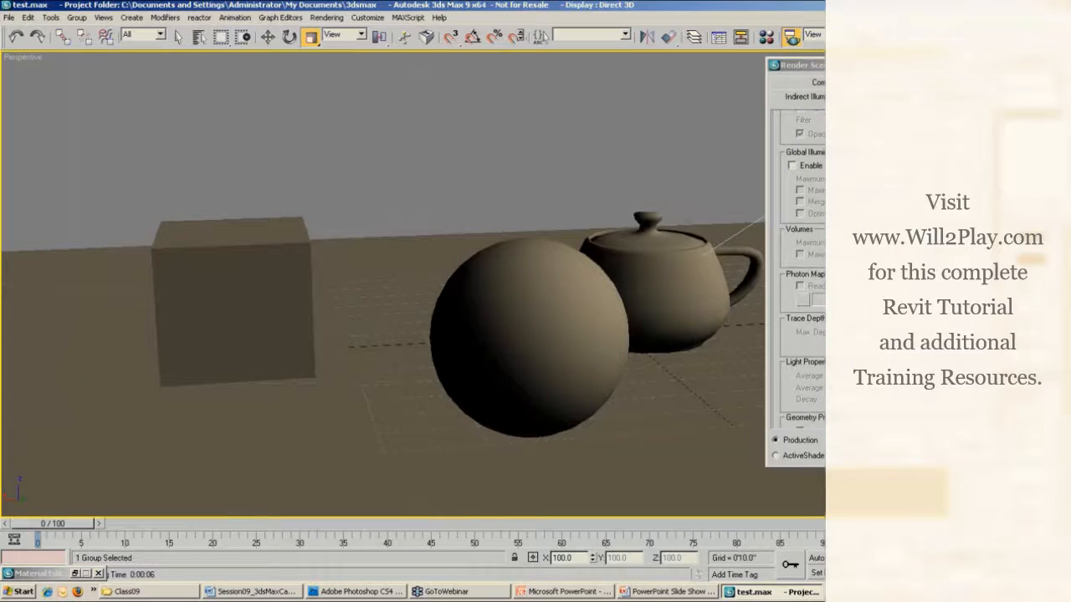
{"action": "left_click_drag", "start_coordinate": [824, 67], "coordinate": [788, 62]}
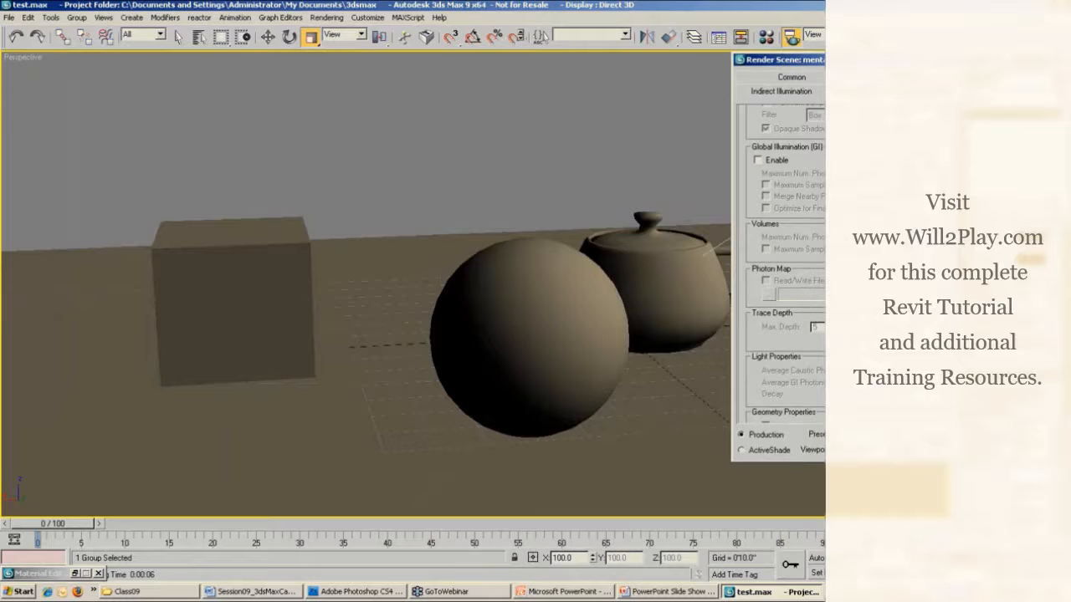
{"action": "left_click", "coordinate": [757, 160]}
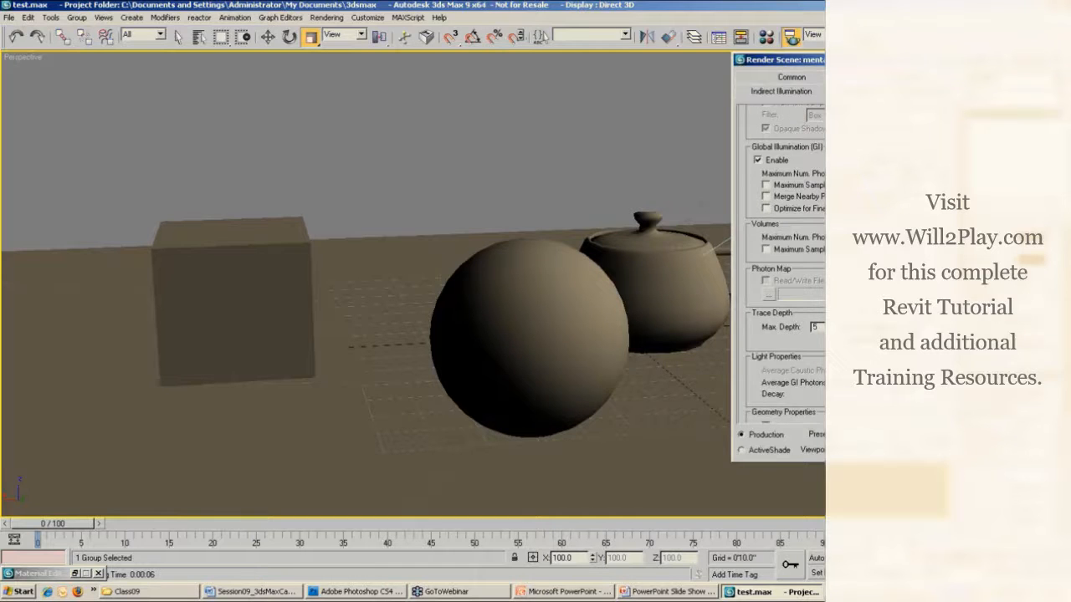
- Review the Final Gather settings and re-render the Perspective view with Global Illumination on
{"action": "left_click_drag", "start_coordinate": [818, 159], "coordinate": [818, 463]}
{"action": "left_click_drag", "start_coordinate": [824, 251], "coordinate": [824, 369]}
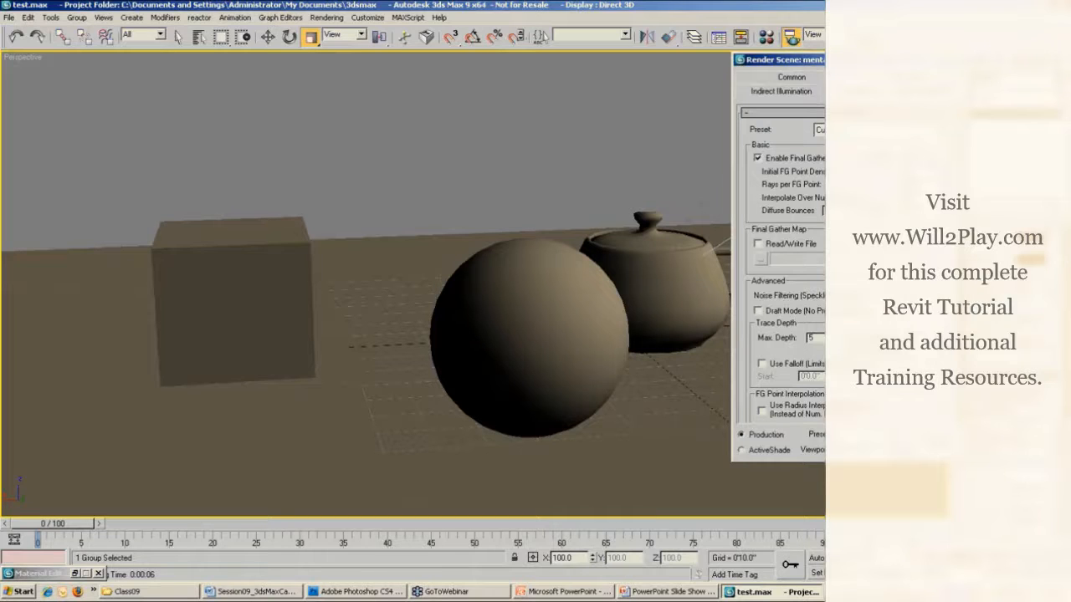
{"action": "scroll", "coordinate": [782, 266], "scroll_direction": "down", "scroll_amount": 1}
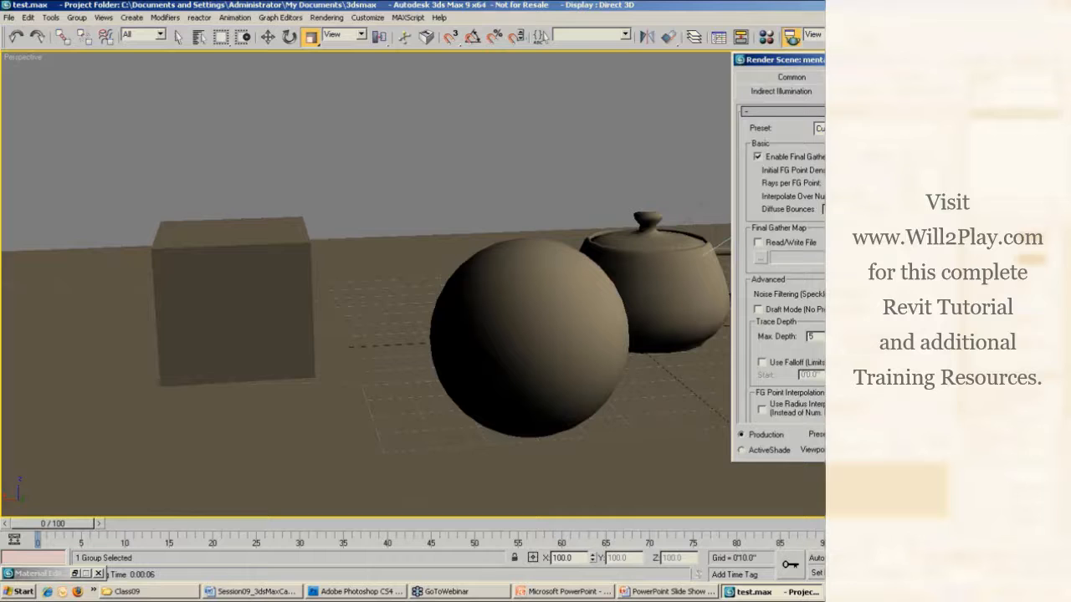
{"action": "scroll", "coordinate": [782, 267], "scroll_direction": "down", "scroll_amount": 2}
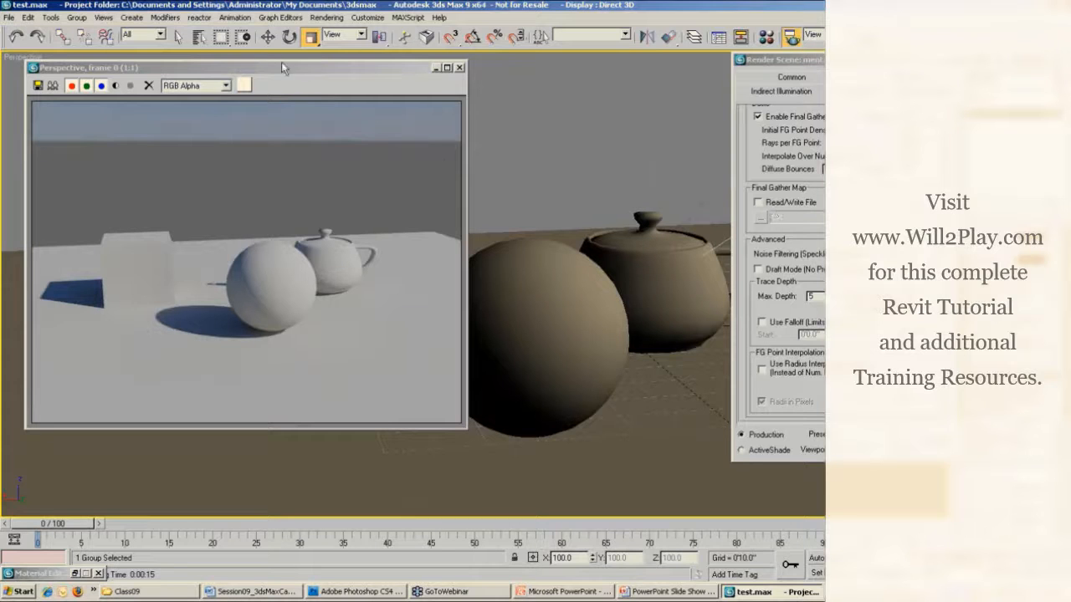
{"action": "left_click_drag", "start_coordinate": [300, 73], "coordinate": [286, 82]}
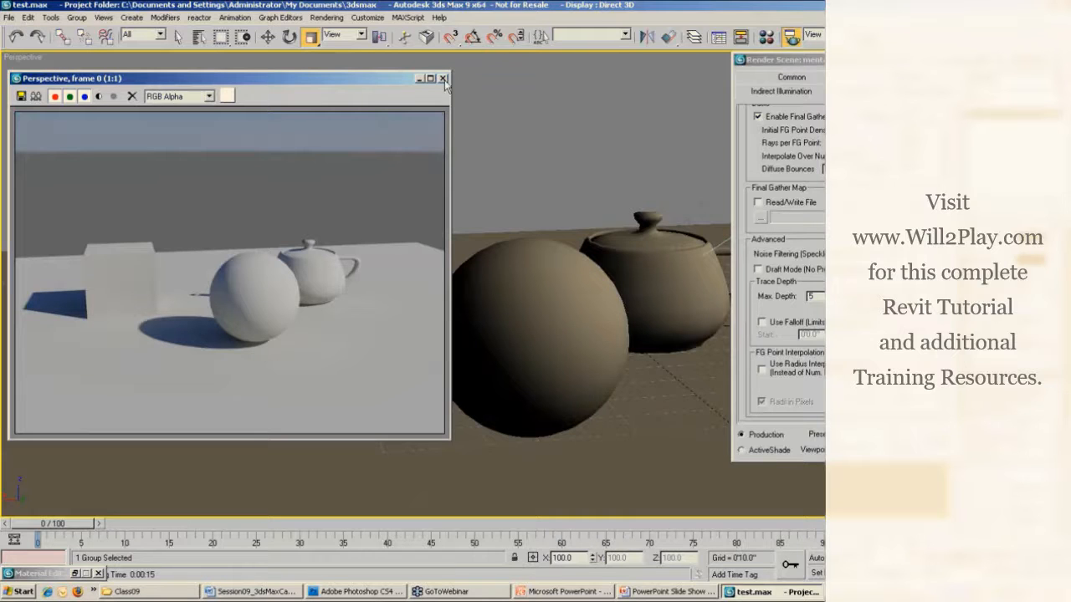
- Close the rendered frame and the render settings, and switch to the open photo in Photoshop
{"action": "left_click", "coordinate": [442, 78]}
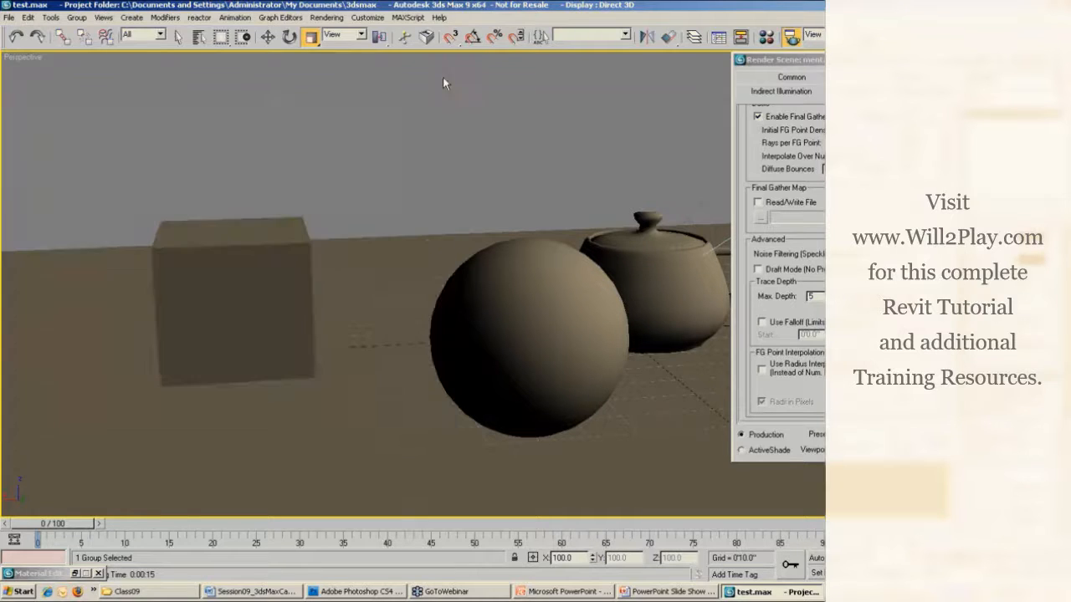
{"action": "left_click", "coordinate": [952, 60]}
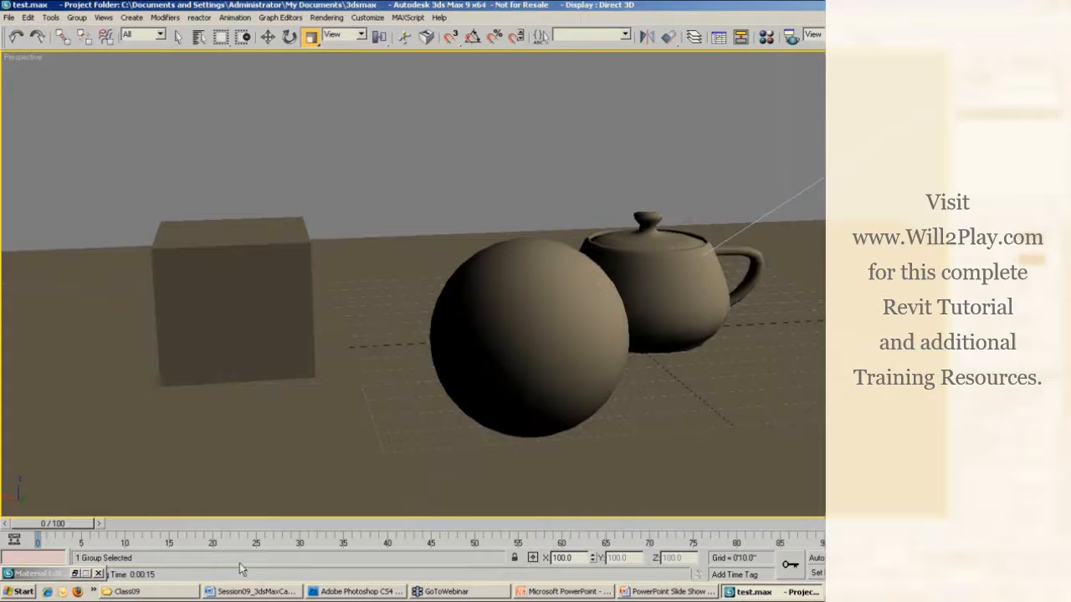
{"action": "left_click", "coordinate": [366, 594]}
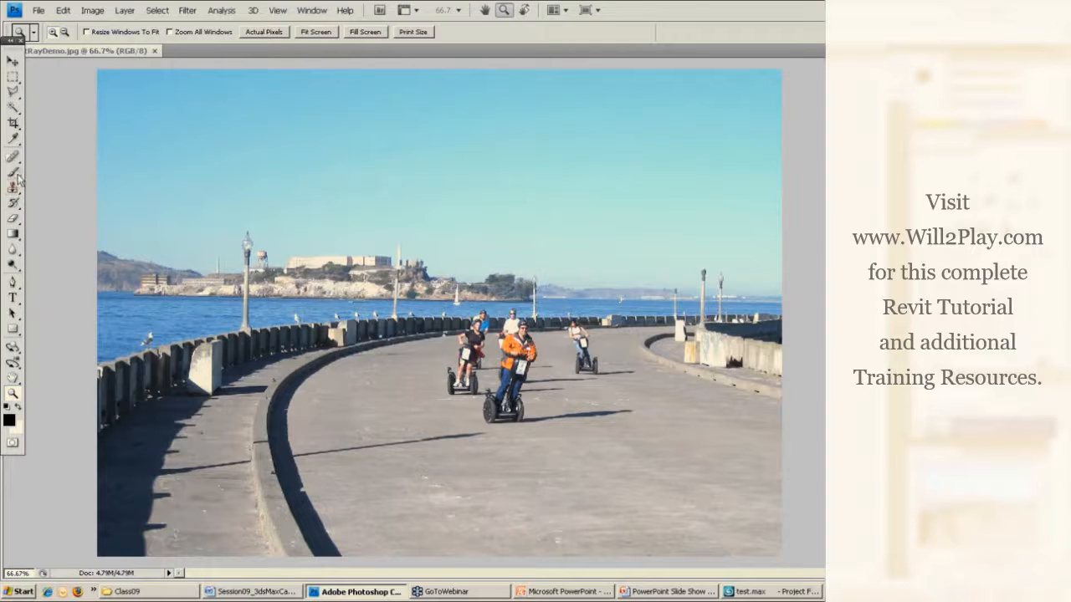
{"action": "left_click", "coordinate": [13, 91]}
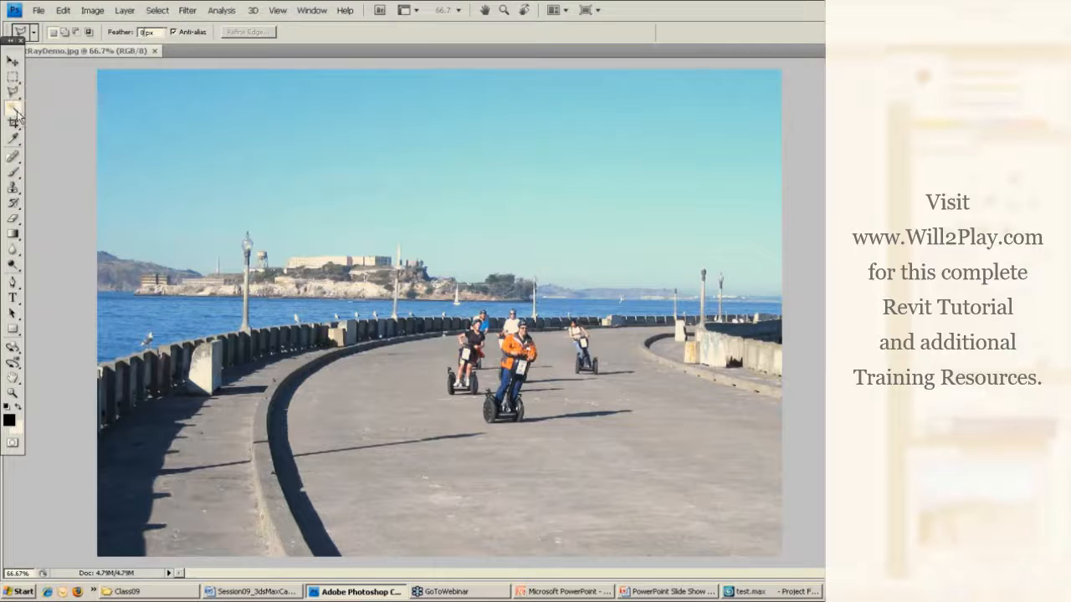
{"action": "left_click", "coordinate": [13, 109]}
{"action": "left_click", "coordinate": [12, 172]}
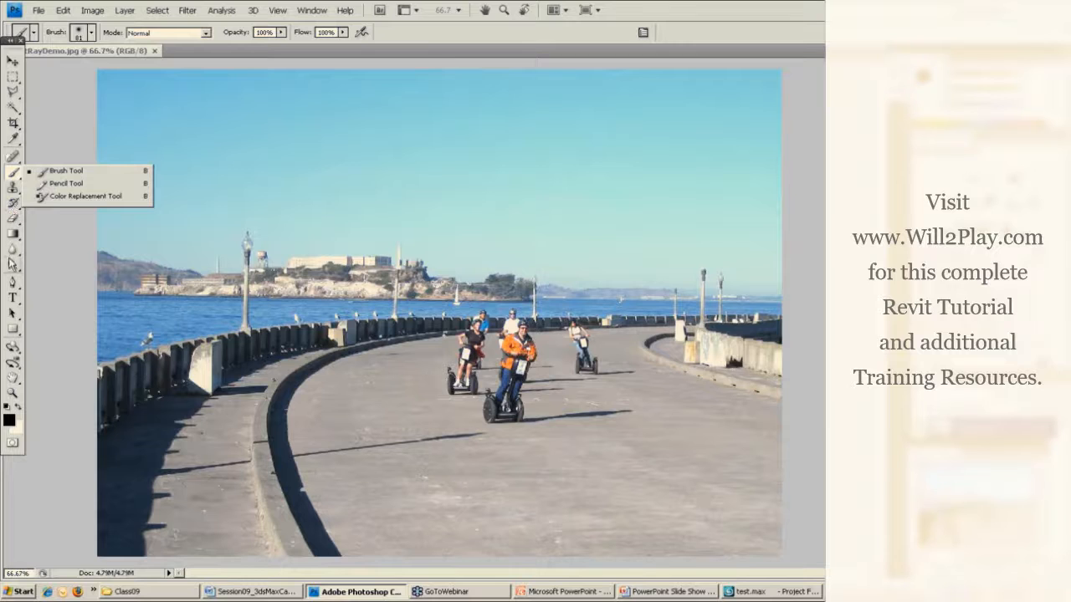
{"action": "left_click", "coordinate": [13, 284]}
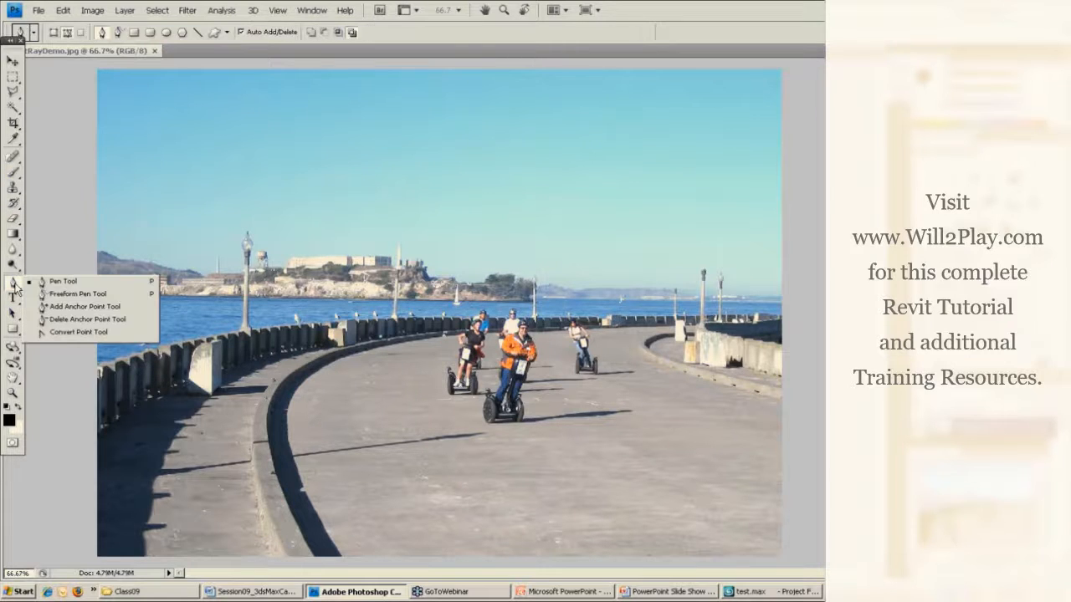
{"action": "left_click", "coordinate": [64, 283]}
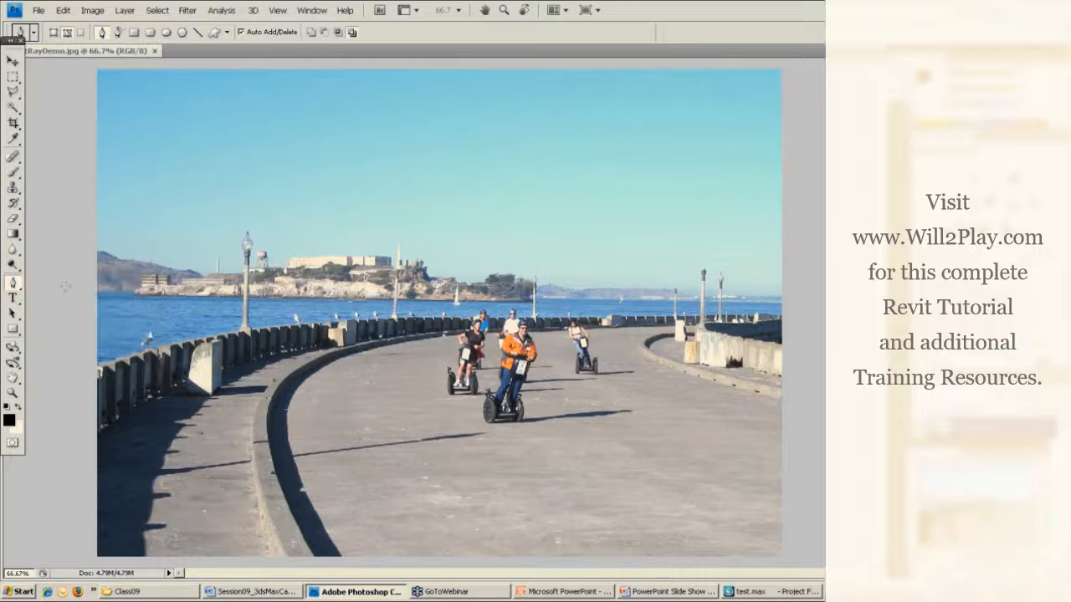
{"action": "left_click", "coordinate": [35, 32]}
{"action": "left_click", "coordinate": [35, 32]}
- Activate the Brush tool and reduce its master diameter to a thin tip of a few pixels
{"action": "left_click", "coordinate": [13, 171]}
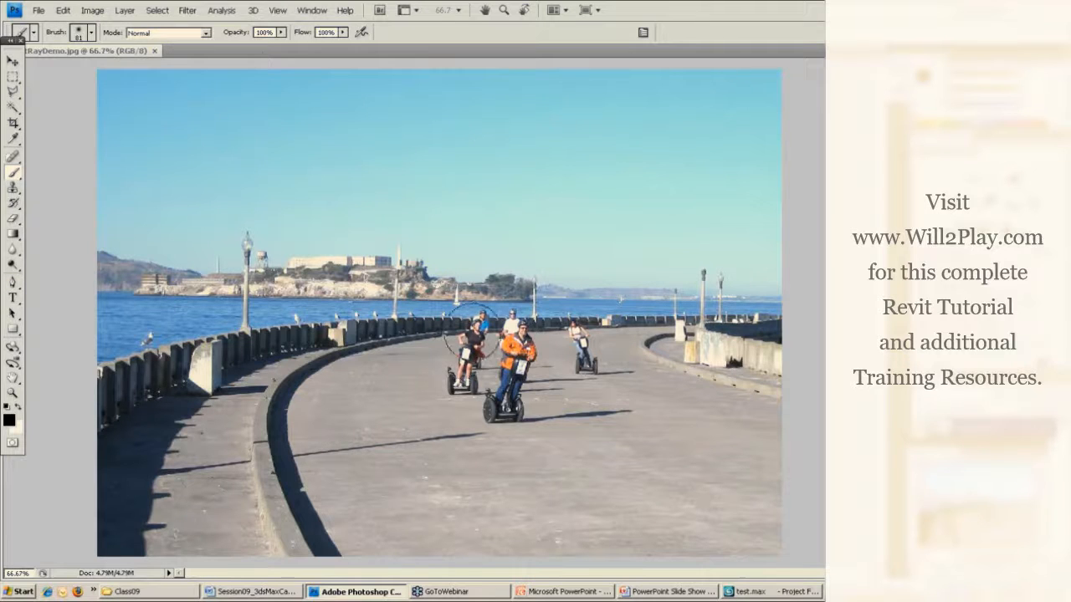
{"action": "left_click", "coordinate": [91, 32]}
{"action": "left_click_drag", "start_coordinate": [72, 70], "coordinate": [25, 73]}
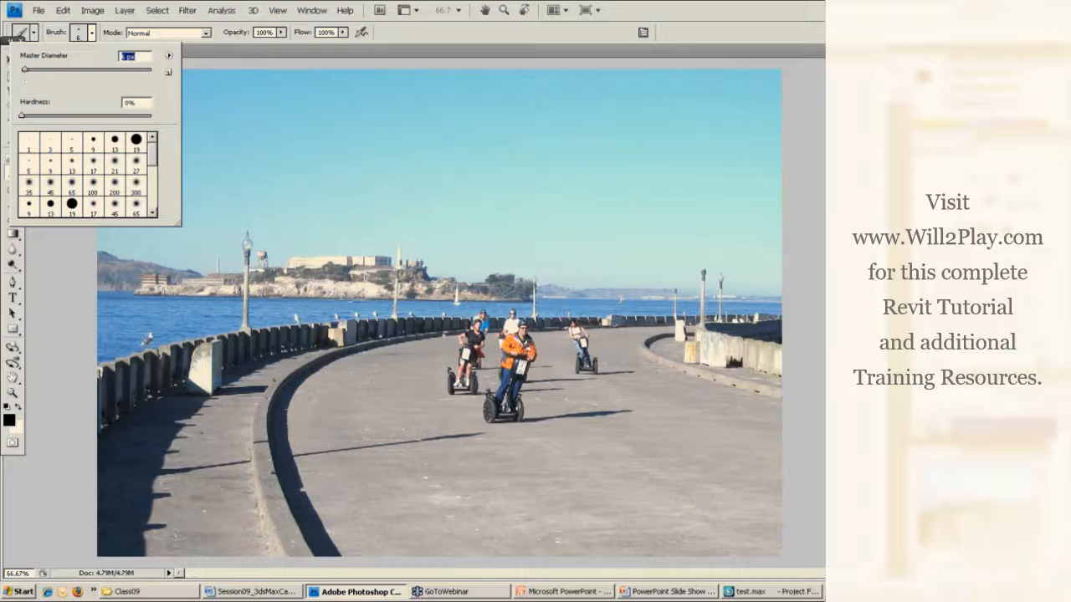
{"action": "key", "text": "Return"}
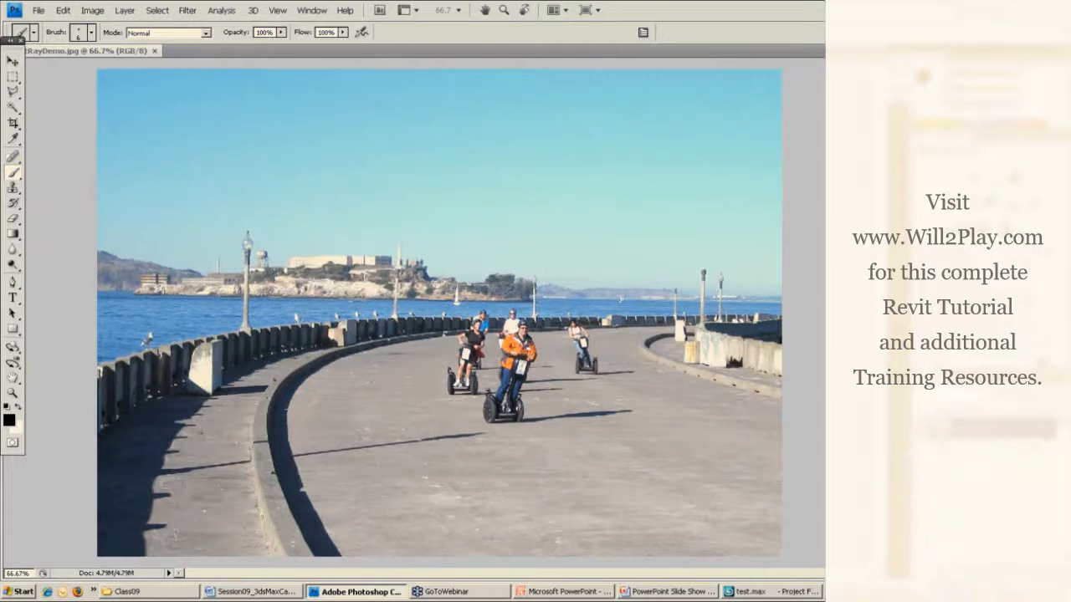
- On a new layer, paint a light ray from the orange-jacketed rider's head to his shadow's tip, plus a circled sun with two arrows in the sky
{"action": "key", "text": "ctrl+j"}
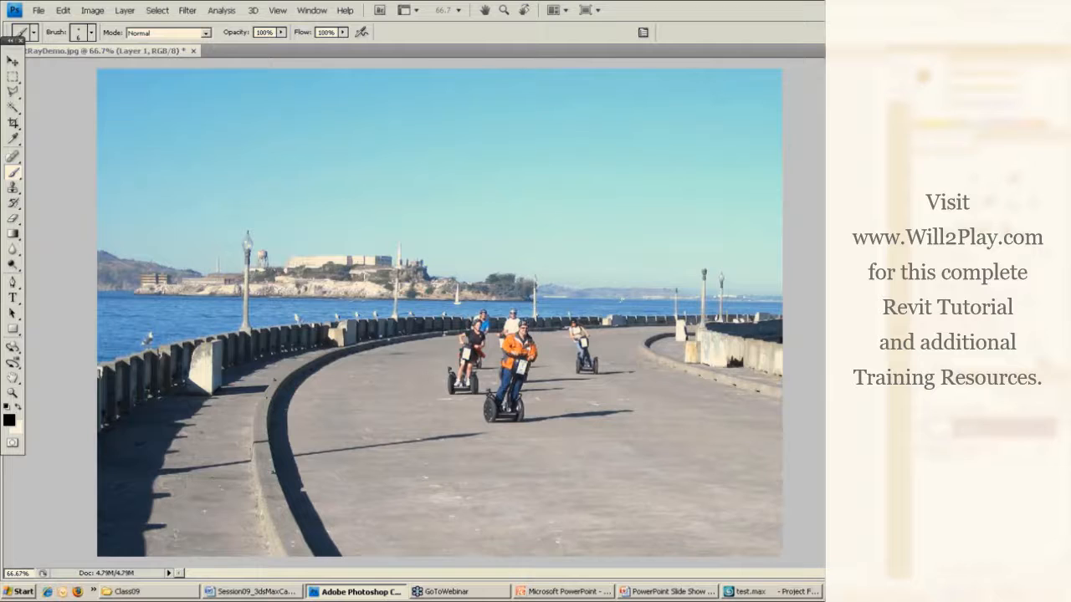
{"action": "left_click_drag", "start_coordinate": [524, 318], "coordinate": [639, 411]}
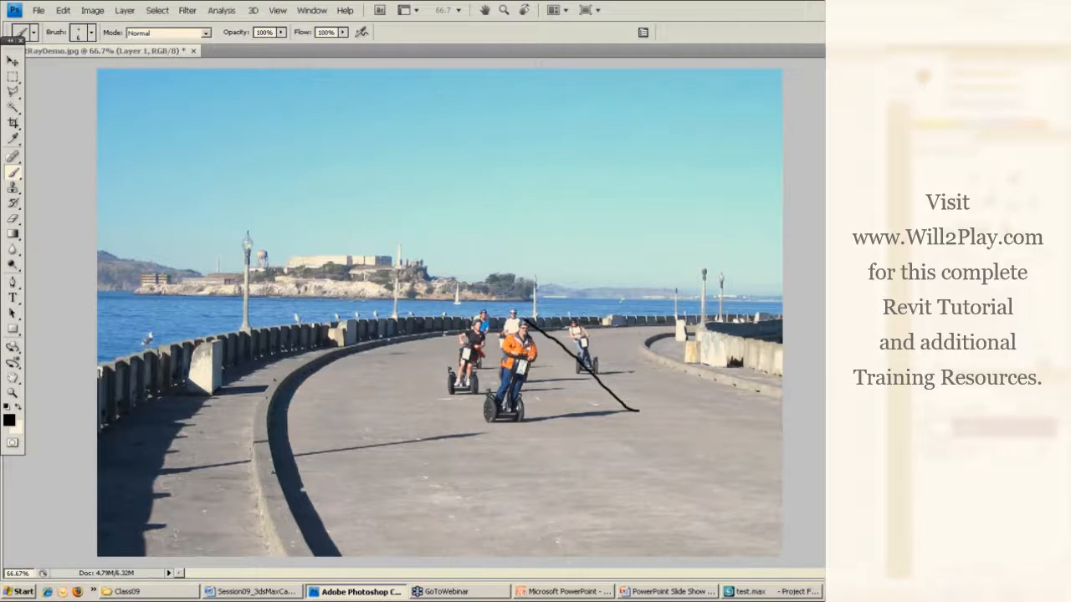
{"action": "mouse_move", "coordinate": [203, 110]}
{"action": "left_mouse_down"}
{"action": "mouse_move", "coordinate": [159, 138]}
{"action": "mouse_move", "coordinate": [409, 276]}
{"action": "mouse_move", "coordinate": [410, 287]}
{"action": "mouse_move", "coordinate": [317, 270]}
{"action": "left_mouse_up"}
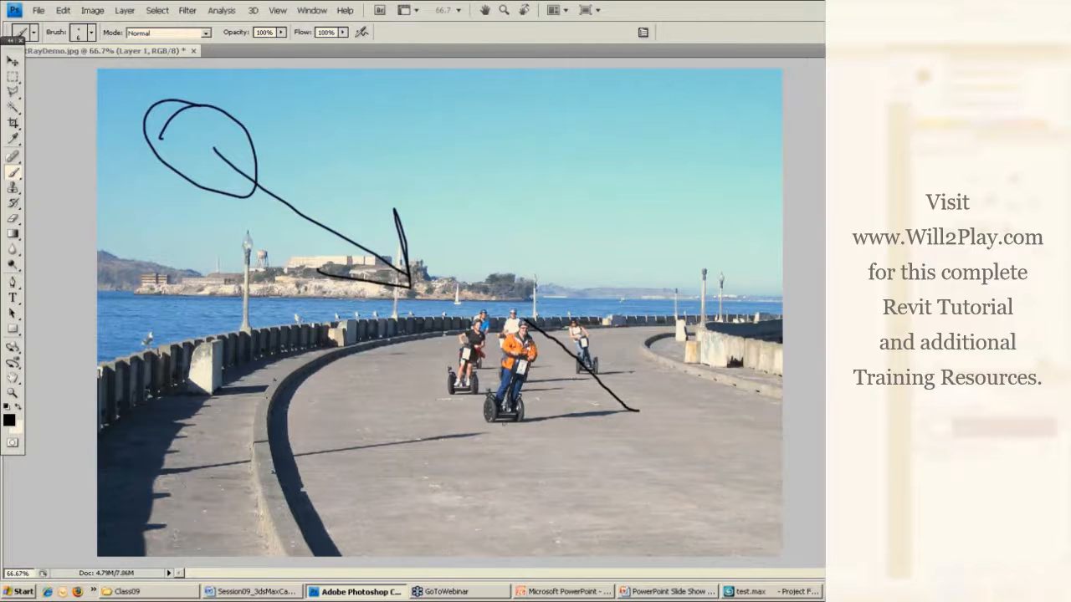
{"action": "mouse_move", "coordinate": [214, 149]}
{"action": "left_mouse_down"}
{"action": "mouse_move", "coordinate": [171, 159]}
{"action": "mouse_move", "coordinate": [123, 214]}
{"action": "mouse_move", "coordinate": [149, 221]}
{"action": "mouse_move", "coordinate": [198, 209]}
{"action": "left_mouse_up"}
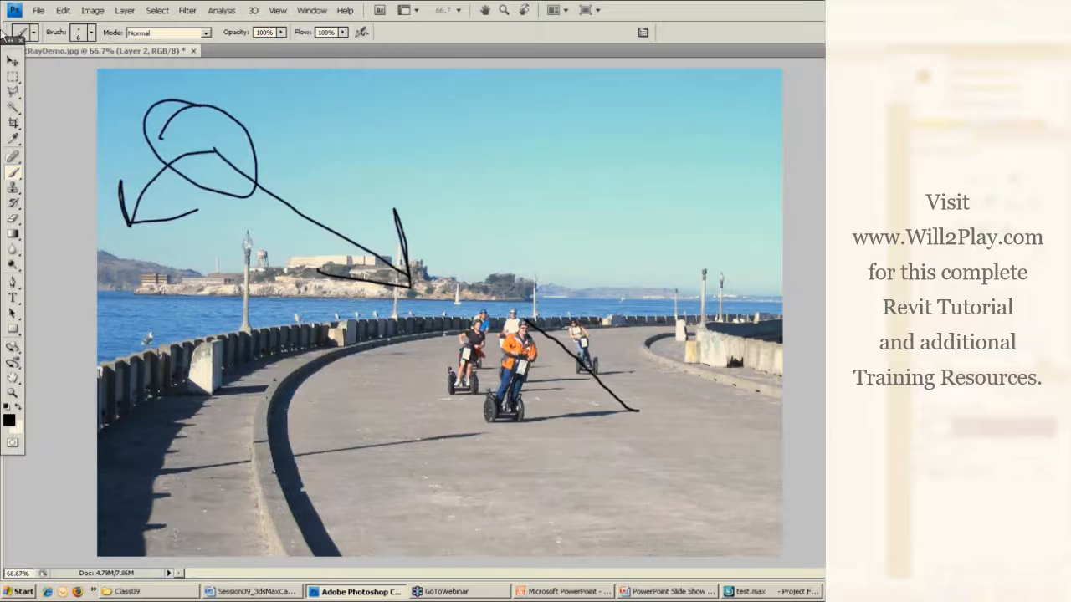
- Set the foreground color to a light grey (c0beb2) sampled from the pavement, after sampling the riders' colors for comparison
{"action": "left_click", "coordinate": [9, 420]}
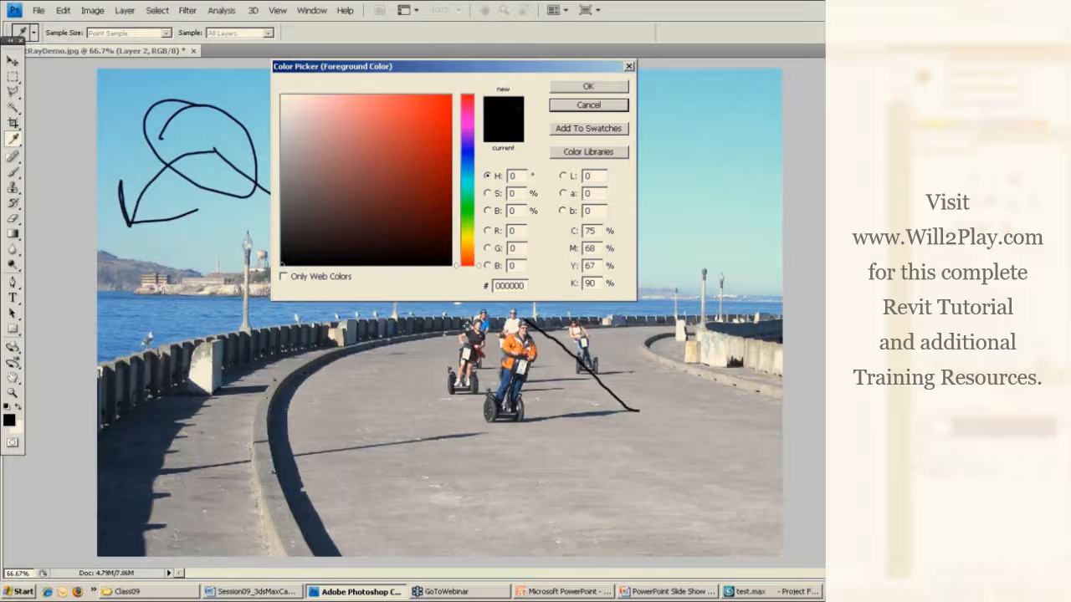
{"action": "left_click", "coordinate": [494, 451]}
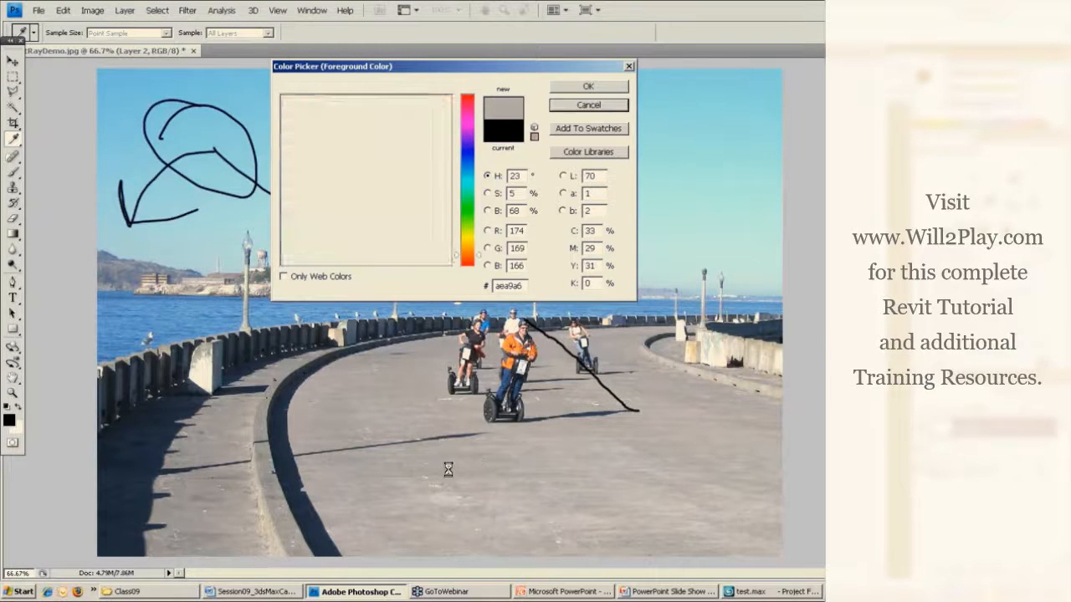
{"action": "left_click", "coordinate": [363, 383]}
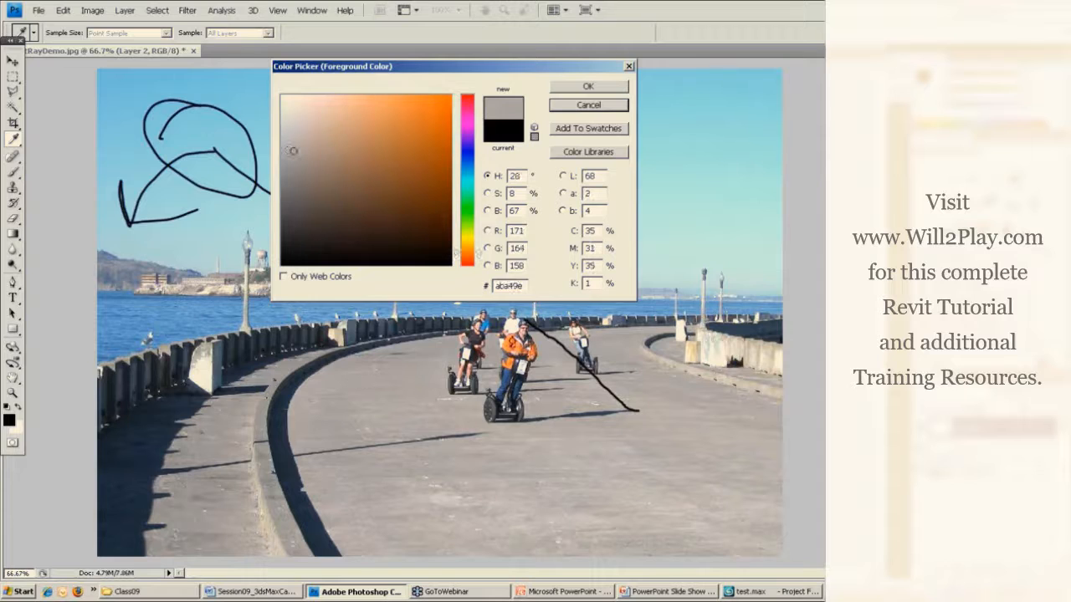
{"action": "left_click", "coordinate": [515, 343]}
{"action": "left_click", "coordinate": [531, 352]}
{"action": "left_click", "coordinate": [520, 330]}
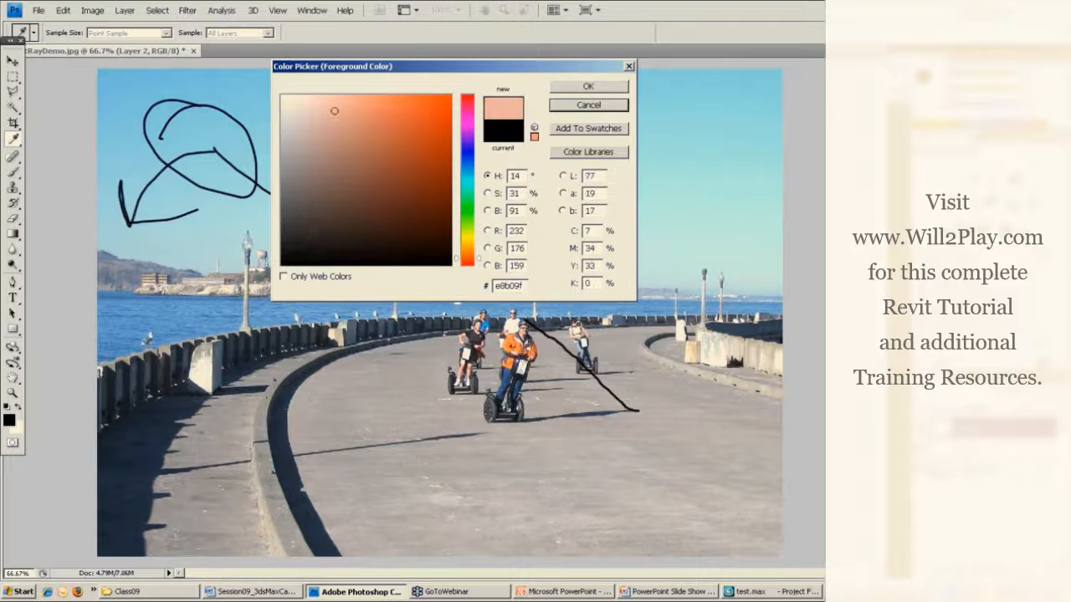
{"action": "left_click", "coordinate": [577, 333]}
{"action": "left_click", "coordinate": [576, 339]}
{"action": "left_click", "coordinate": [577, 347]}
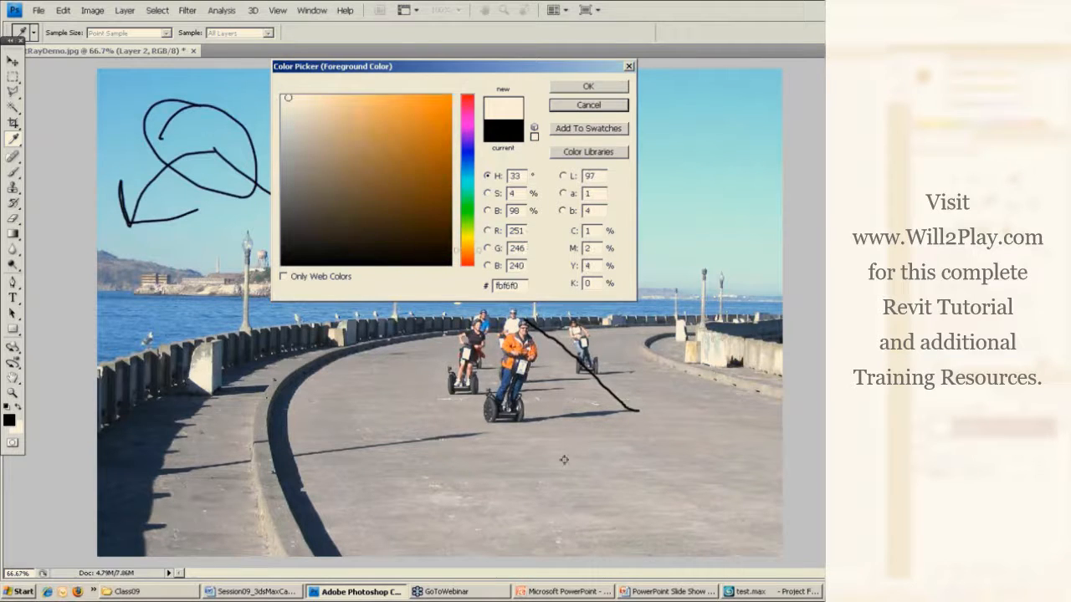
{"action": "left_click", "coordinate": [561, 461]}
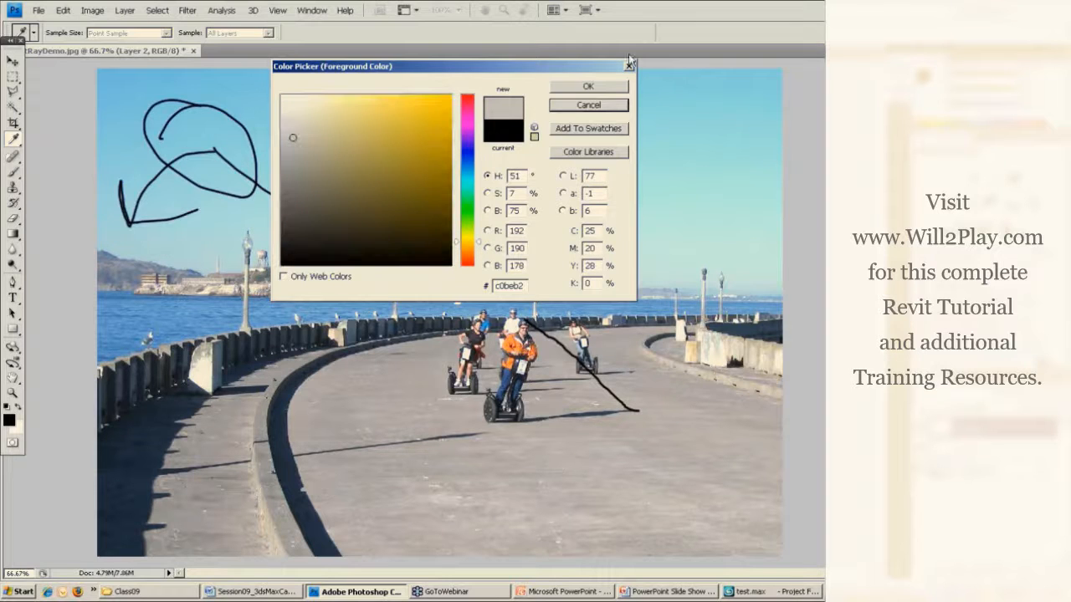
{"action": "left_click", "coordinate": [604, 89]}
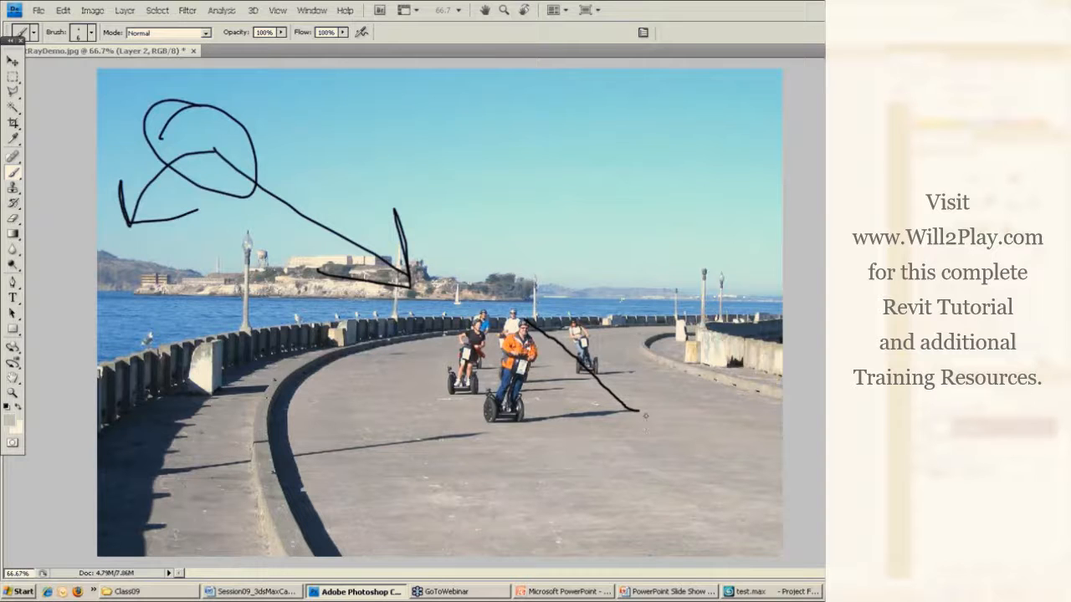
- Paint thin grey bounced-light arrows rising from the pavement into the sky, plus a sideways arrow over the shaded walkway by the wall
{"action": "mouse_move", "coordinate": [647, 389]}
{"action": "left_mouse_down"}
{"action": "mouse_move", "coordinate": [649, 214]}
{"action": "mouse_move", "coordinate": [674, 249]}
{"action": "mouse_move", "coordinate": [610, 228]}
{"action": "left_mouse_up"}
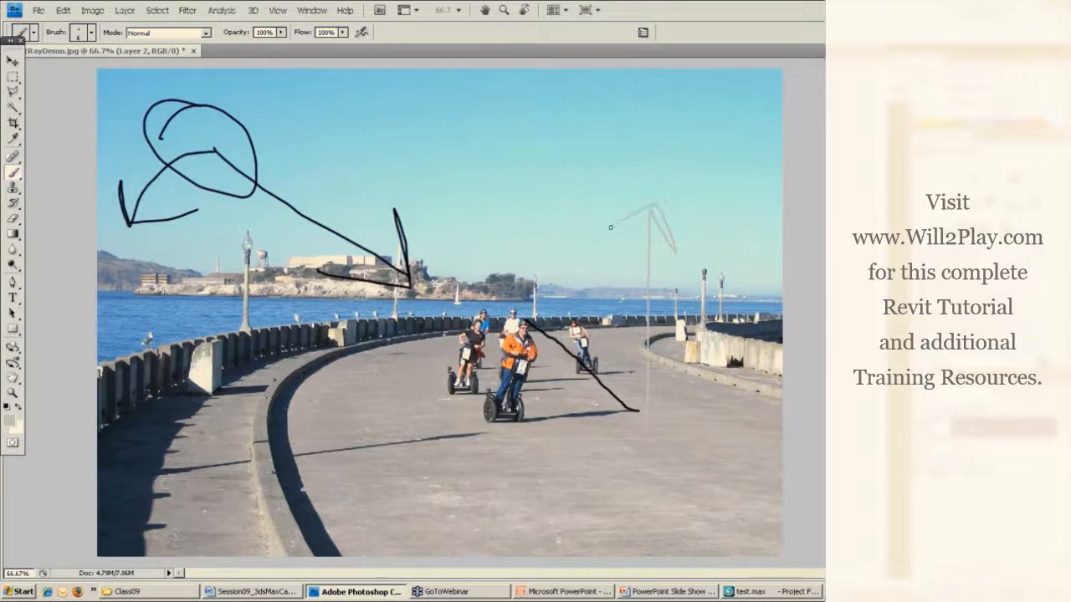
{"action": "left_click_drag", "start_coordinate": [451, 433], "coordinate": [476, 238]}
{"action": "mouse_move", "coordinate": [736, 431]}
{"action": "left_mouse_down"}
{"action": "mouse_move", "coordinate": [717, 227]}
{"action": "mouse_move", "coordinate": [759, 261]}
{"action": "mouse_move", "coordinate": [686, 243]}
{"action": "left_mouse_up"}
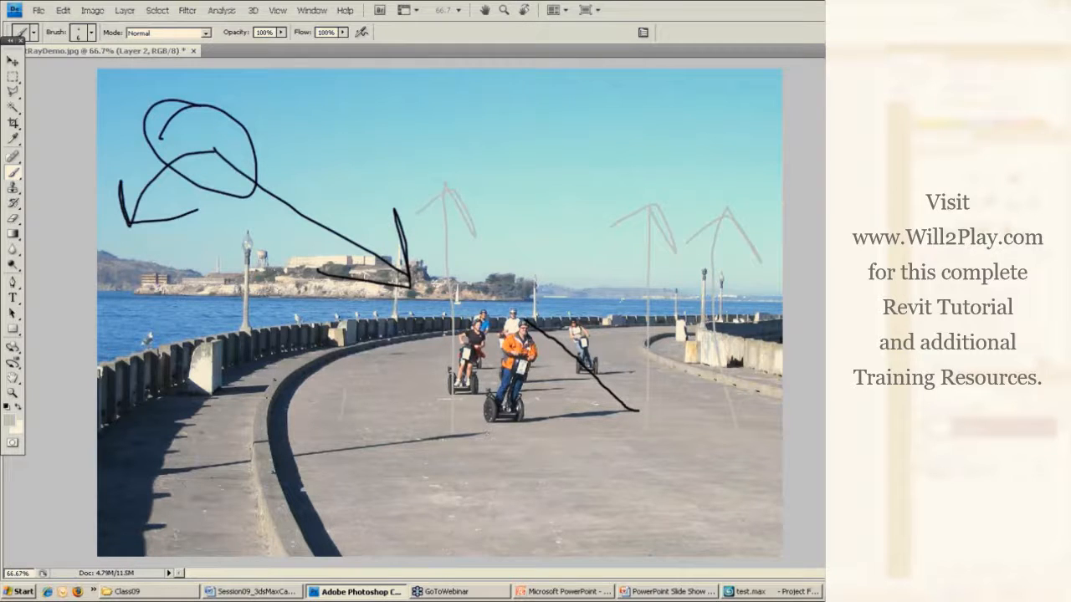
{"action": "mouse_move", "coordinate": [343, 418]}
{"action": "left_mouse_down"}
{"action": "mouse_move", "coordinate": [336, 189]}
{"action": "mouse_move", "coordinate": [358, 224]}
{"action": "left_mouse_up"}
{"action": "mouse_move", "coordinate": [154, 378]}
{"action": "left_mouse_down"}
{"action": "mouse_move", "coordinate": [293, 373]}
{"action": "mouse_move", "coordinate": [270, 392]}
{"action": "left_mouse_up"}
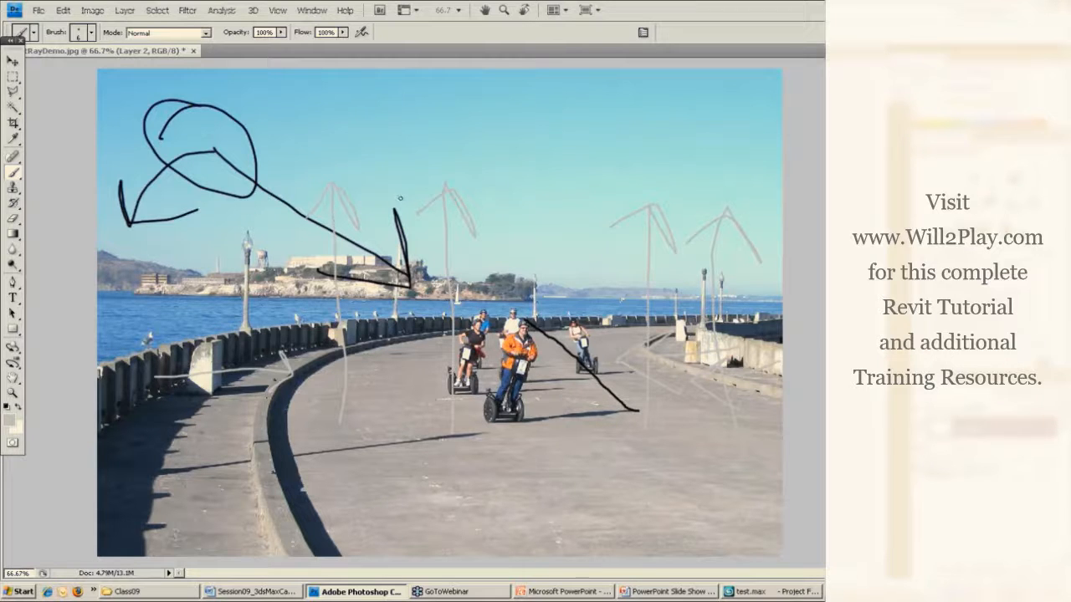
- Switch to 3ds Max and display the Perspective viewport maximized, with the photo background shown and the objects in wireframe
{"action": "left_click", "coordinate": [737, 592]}
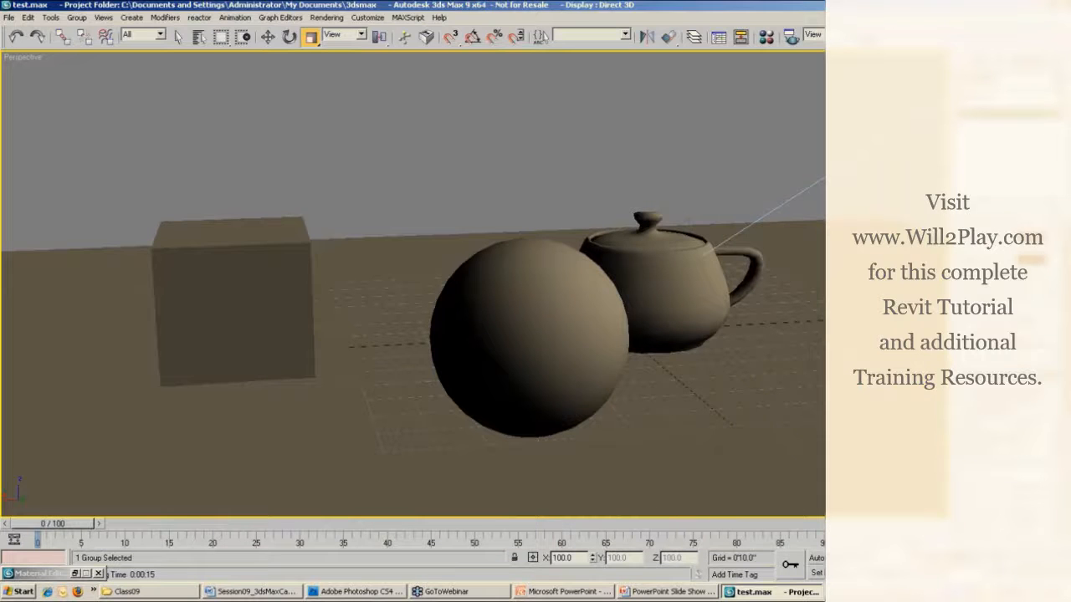
{"action": "key", "text": "alt+w"}
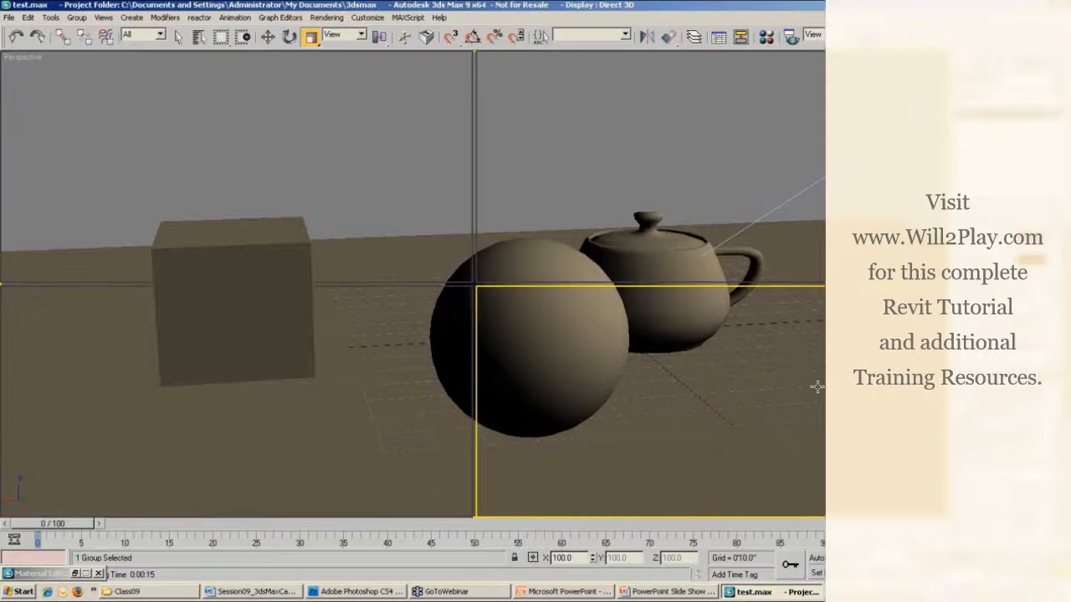
{"action": "right_click", "coordinate": [494, 294]}
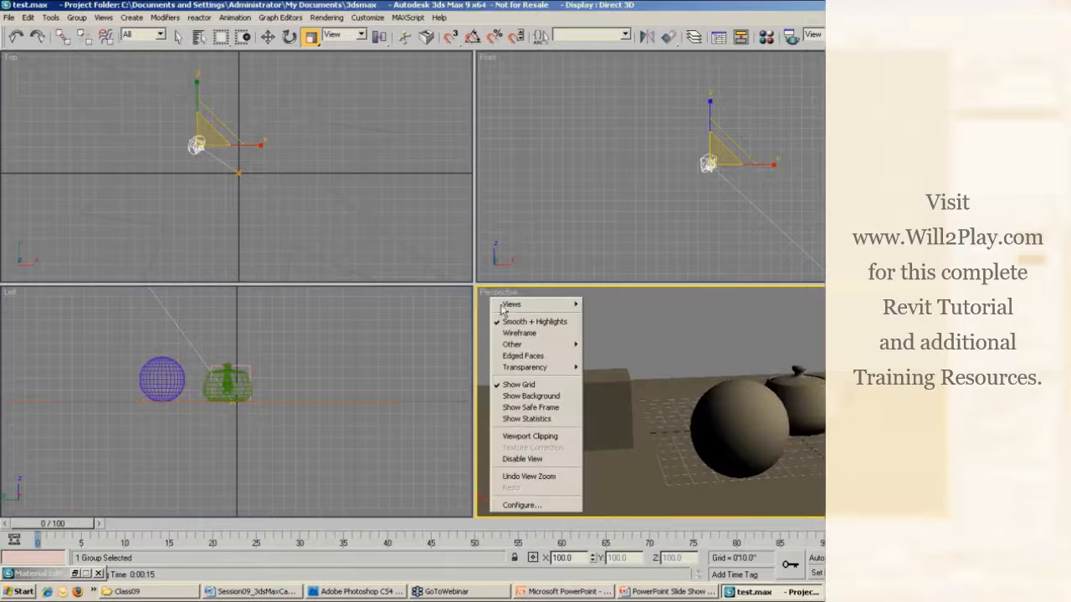
{"action": "left_click", "coordinate": [512, 397]}
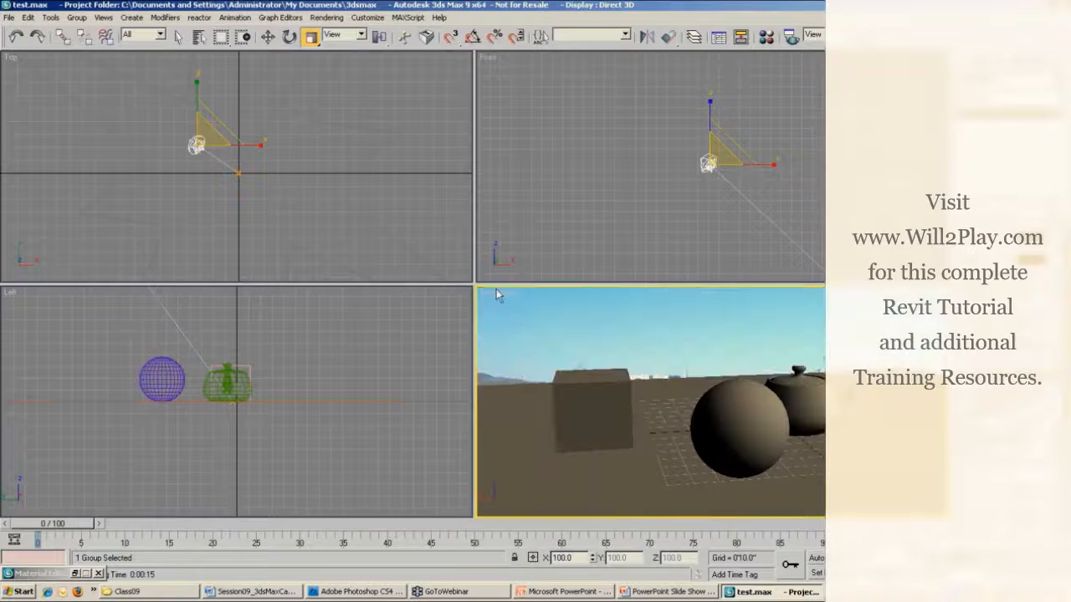
{"action": "right_click", "coordinate": [497, 296]}
{"action": "left_click", "coordinate": [539, 326]}
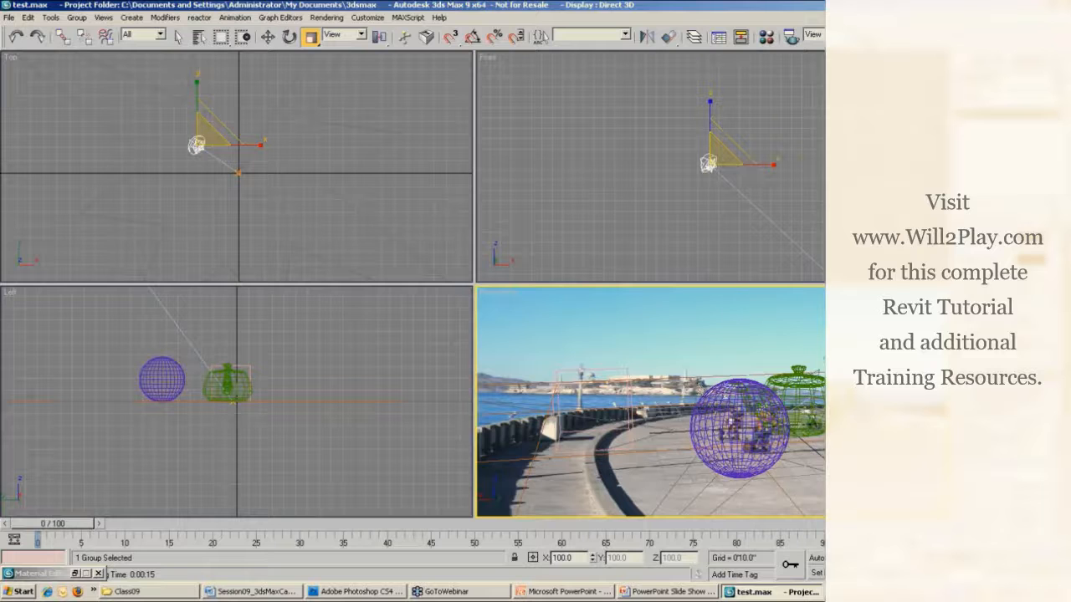
{"action": "key", "text": "alt+w"}
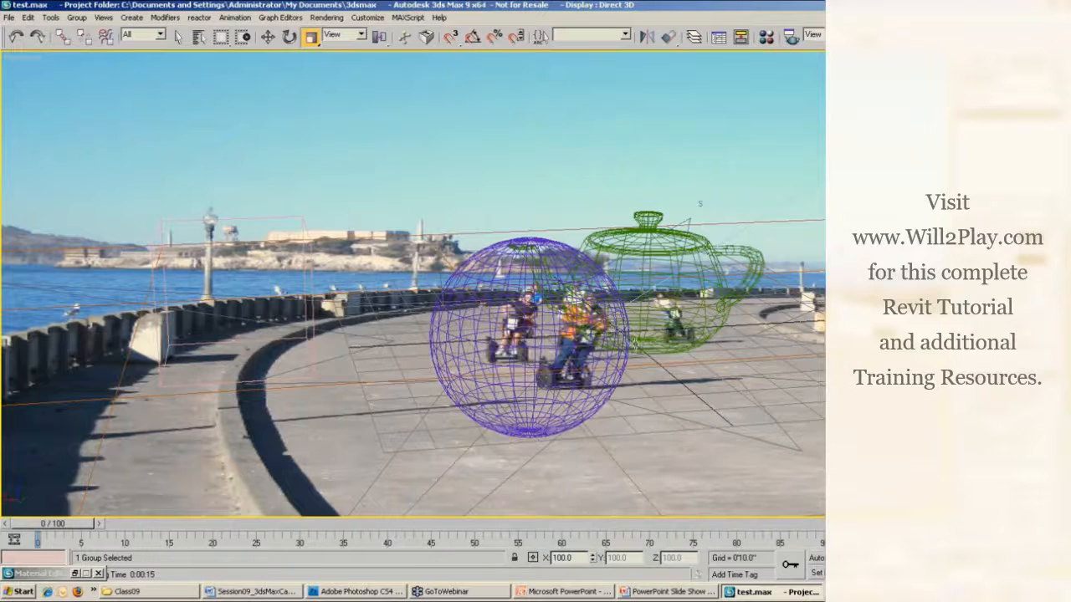
- Align the Perspective view's ground plane with the photo's pavement and set the plane's length and width segments to 12 each
{"action": "middle_click_drag", "start_coordinate": [629, 336], "coordinate": [657, 284], "text": "alt"}
{"action": "left_click", "coordinate": [657, 286]}
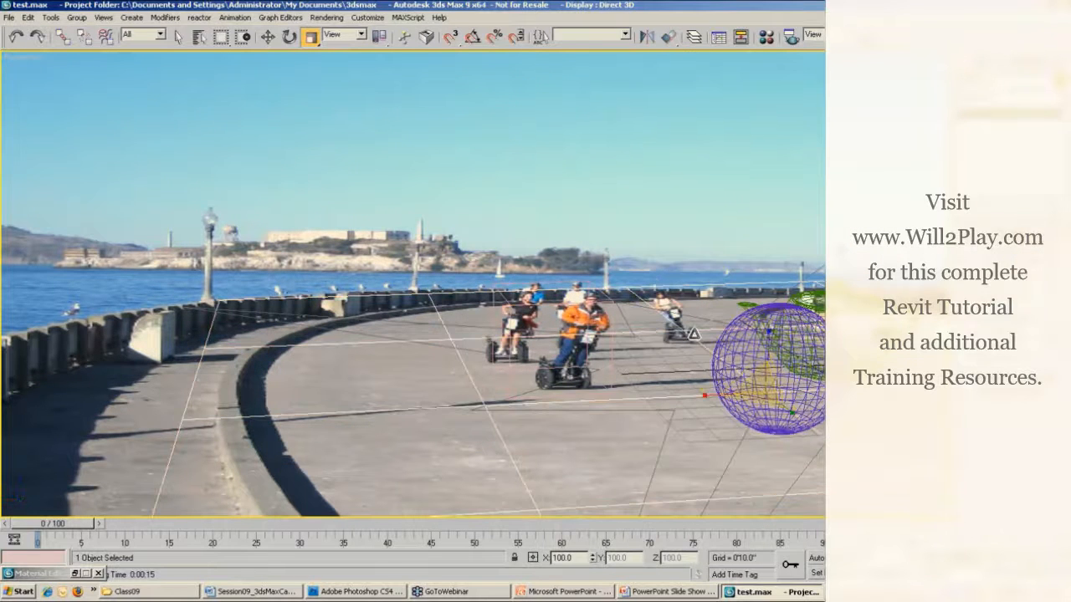
{"action": "middle_click_drag", "start_coordinate": [692, 333], "coordinate": [620, 317], "text": "alt"}
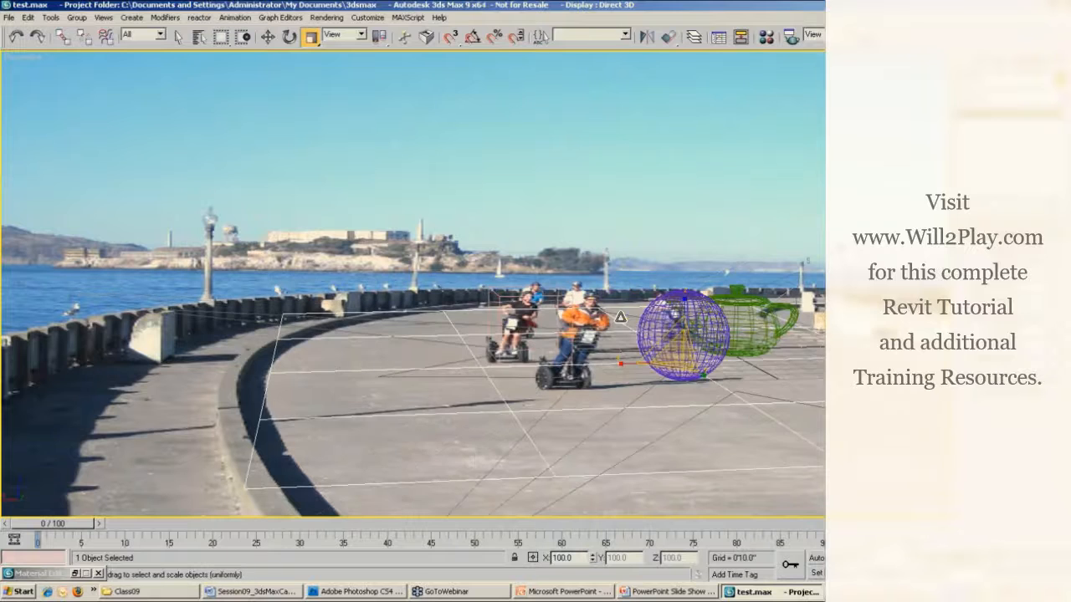
{"action": "scroll", "coordinate": [621, 317], "scroll_direction": "up", "scroll_amount": 2}
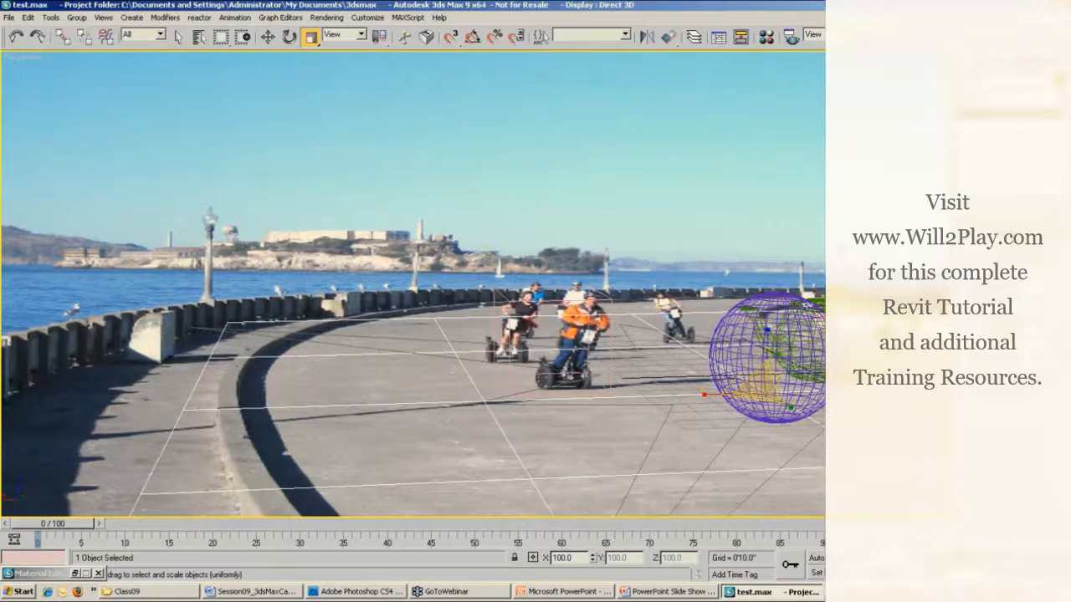
{"action": "type", "text": "12"}
{"action": "key", "text": "Tab"}
{"action": "type", "text": "12"}
{"action": "key", "text": "Return"}
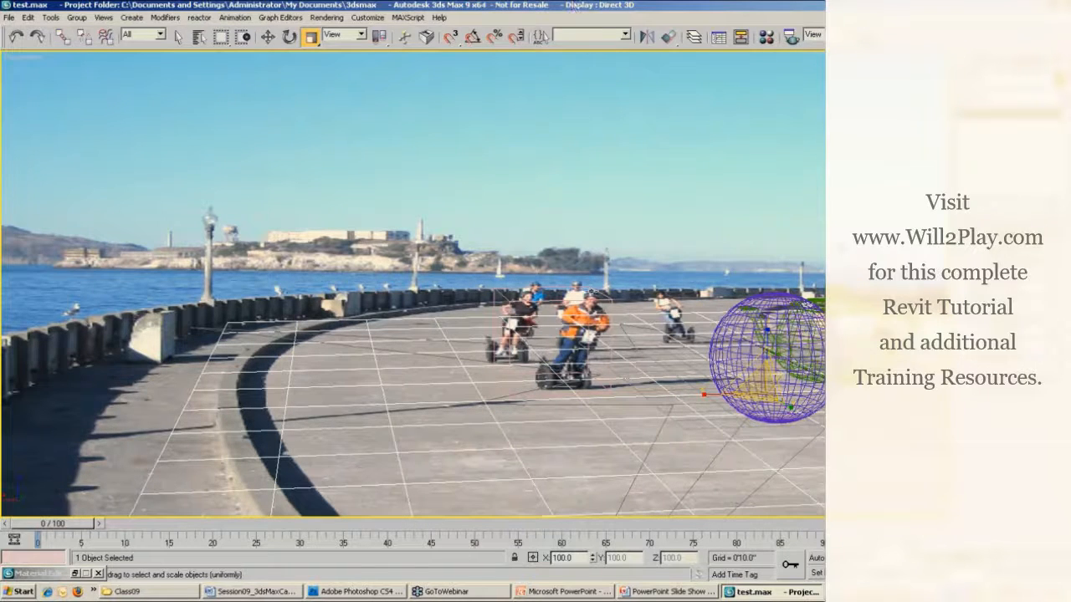
{"action": "middle_click_drag", "start_coordinate": [595, 347], "coordinate": [758, 348], "text": "alt"}
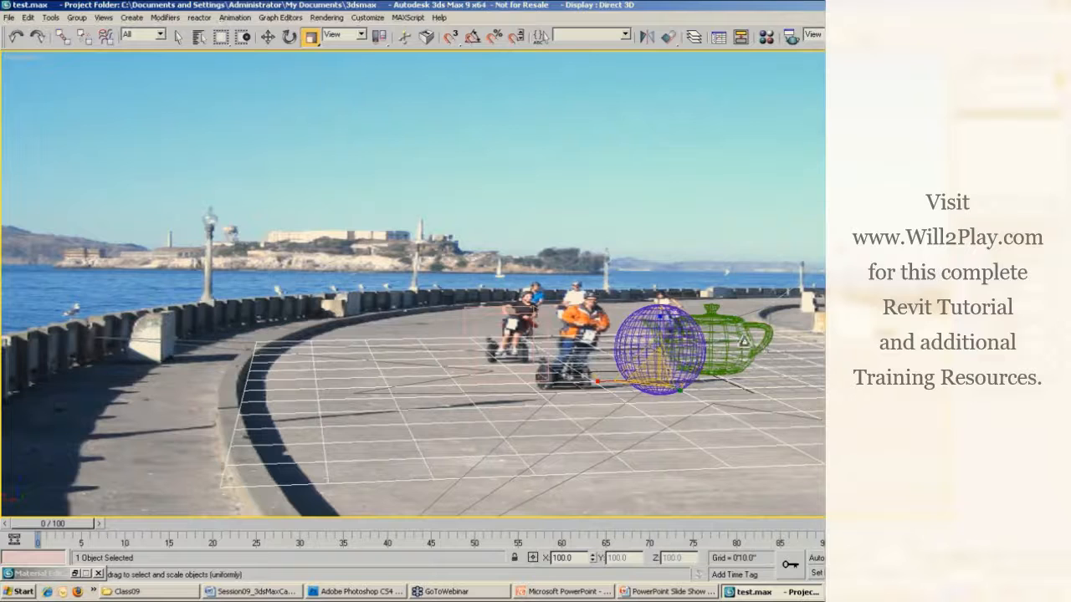
- Delete the teapot and select the ground plane
{"action": "left_click", "coordinate": [713, 309]}
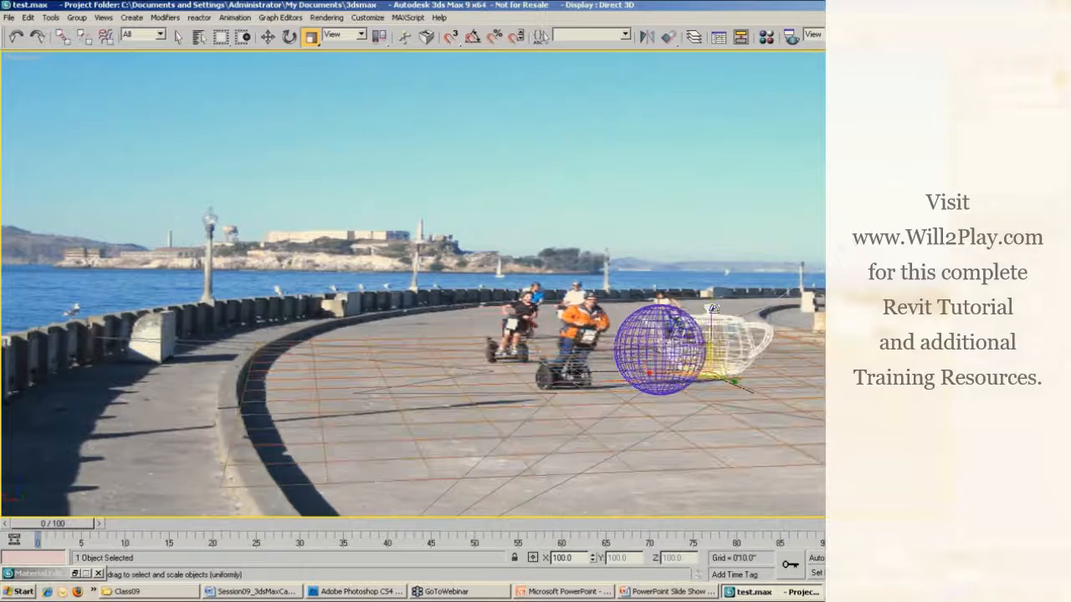
{"action": "key", "text": "Delete"}
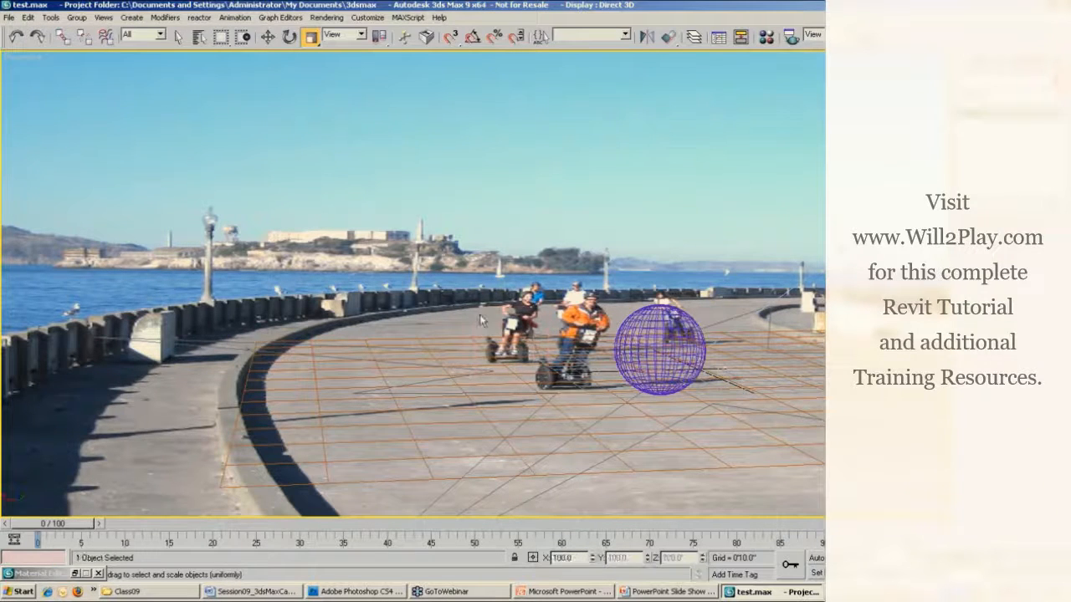
{"action": "right_click", "coordinate": [427, 339]}
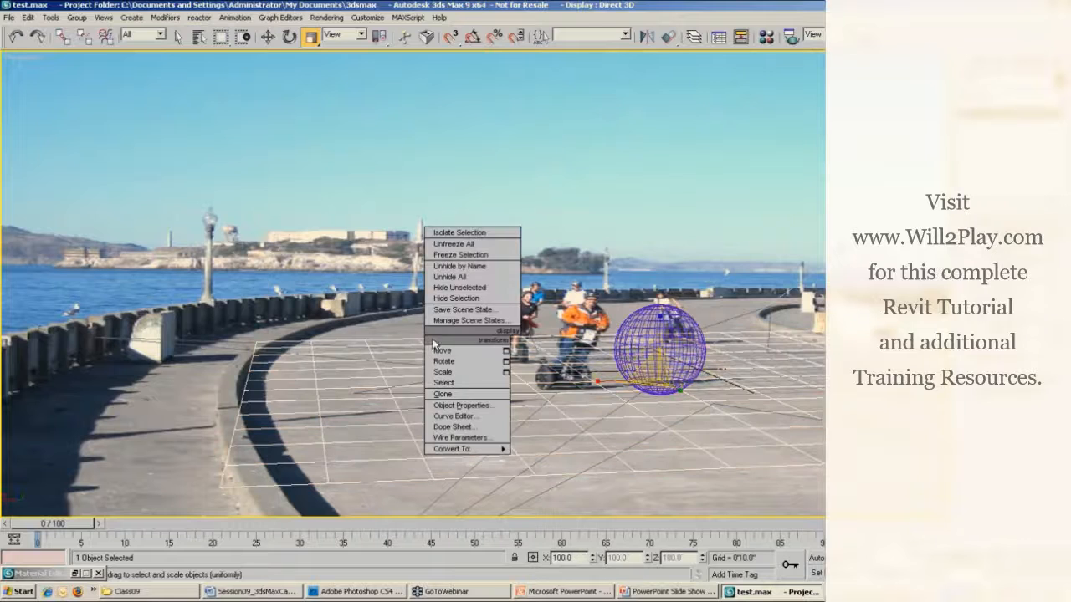
{"action": "left_click", "coordinate": [764, 335]}
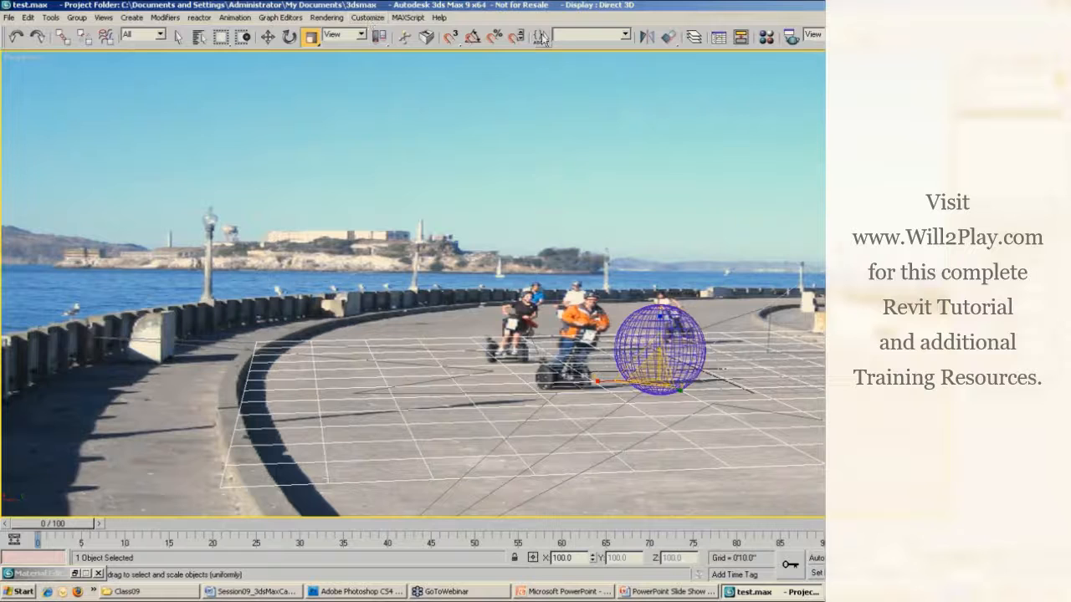
- In the Material Editor, activate the 08 - Default sample slot and open the Material/Map Browser to get a material for it
{"action": "key", "text": "m"}
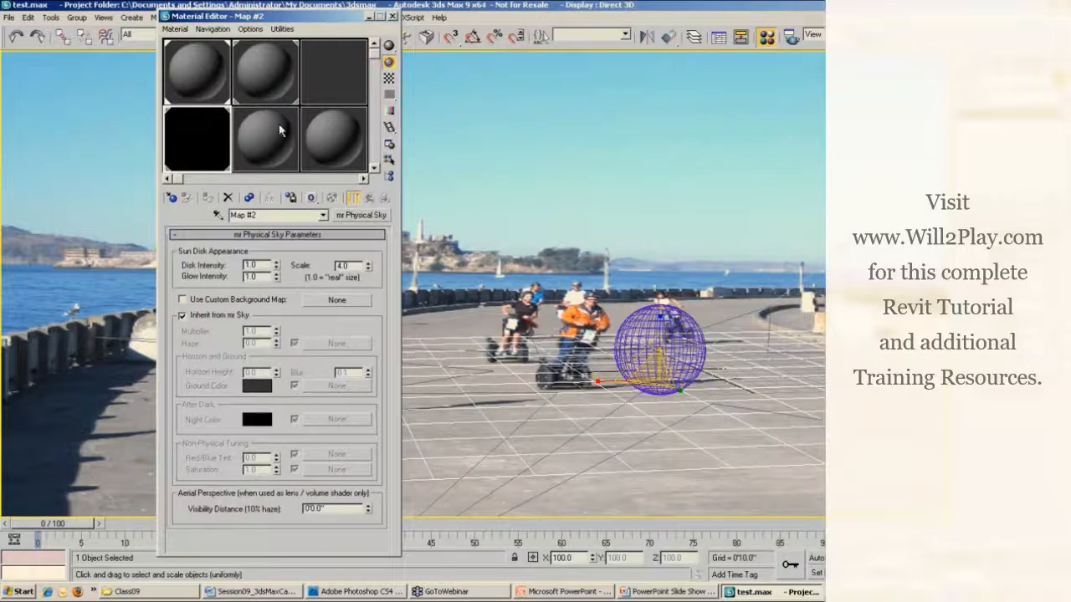
{"action": "left_click", "coordinate": [270, 125]}
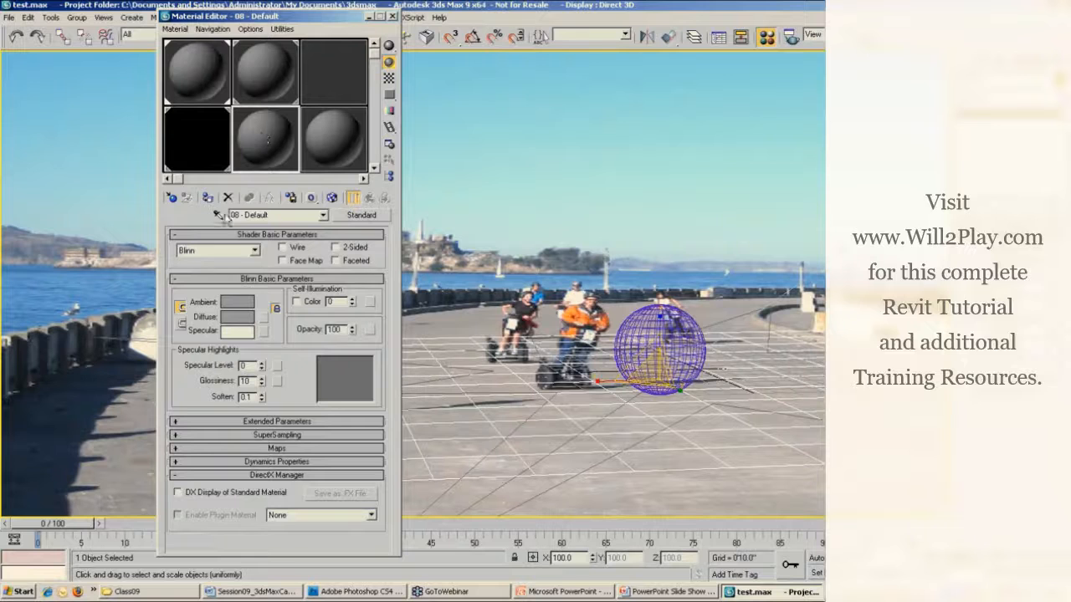
{"action": "left_click", "coordinate": [171, 198]}
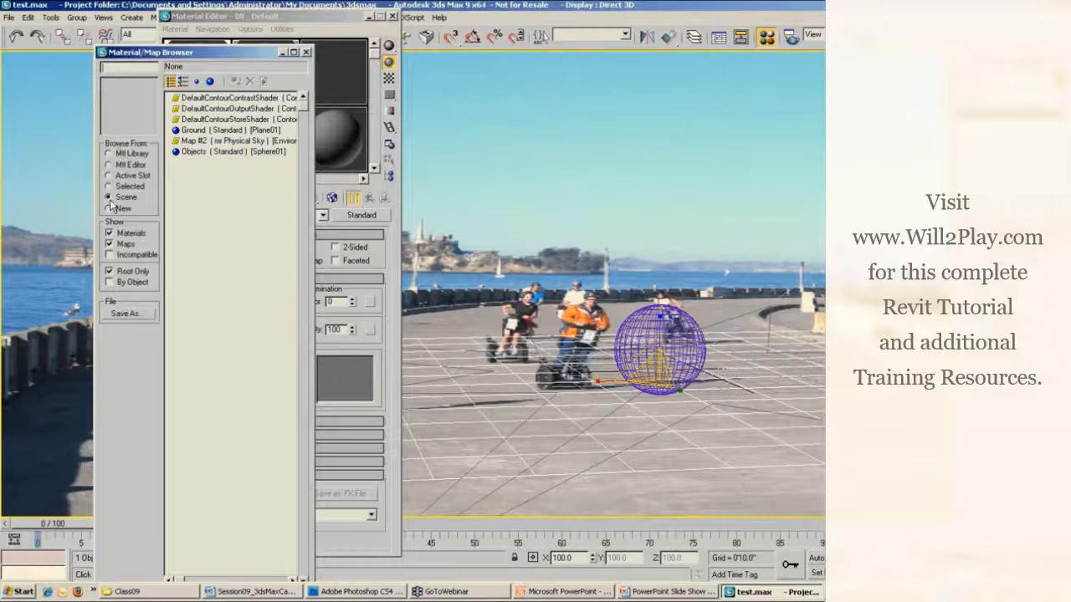